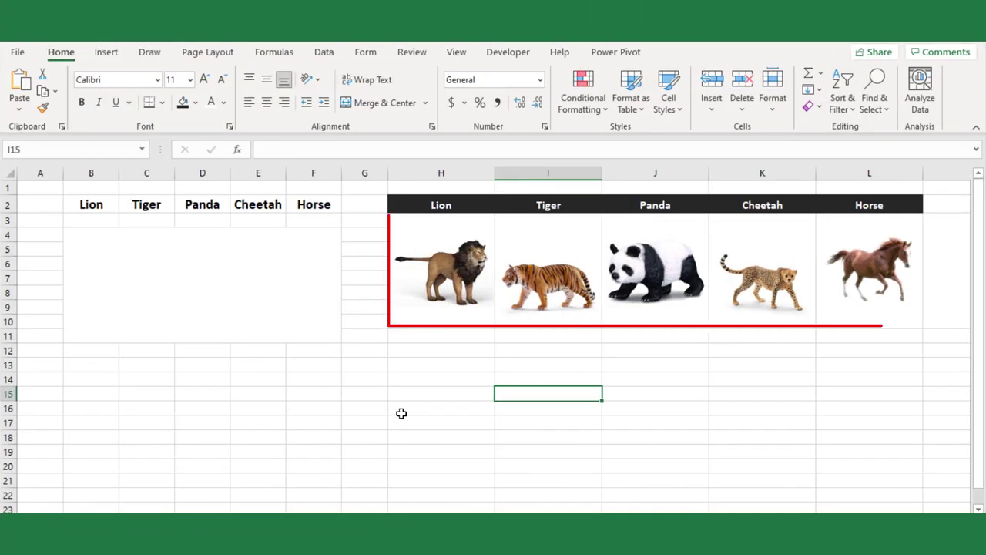
# Select the picture block, the row 2 headers and merged B4:F11, ending on cell M2
pyautogui.moveTo(412, 204)
pyautogui.mouseDown()
pyautogui.moveTo(592, 245)
pyautogui.moveTo(862, 253)
pyautogui.mouseUp()
pyautogui.click(556, 476)
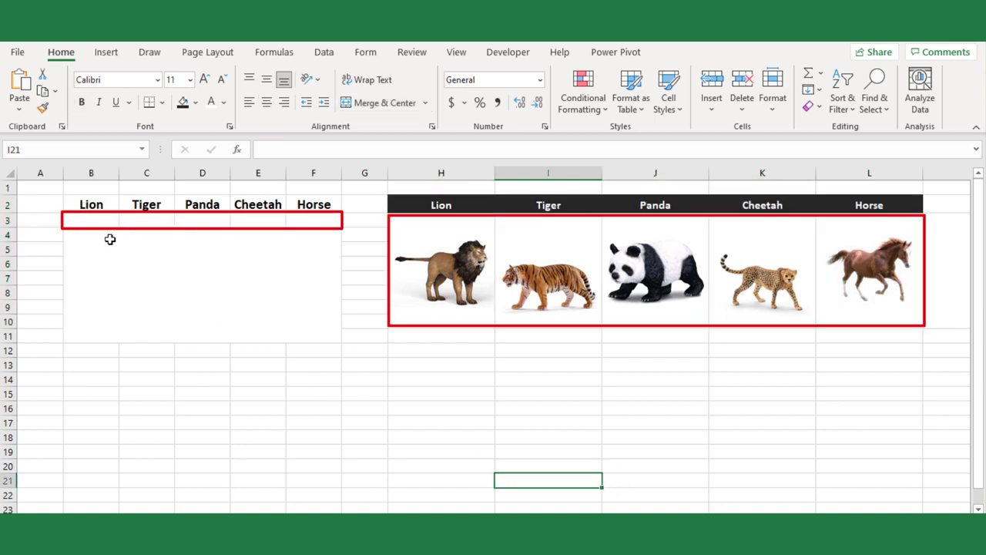
pyautogui.moveTo(103, 204); pyautogui.dragTo(319, 214)
pyautogui.click(232, 283)
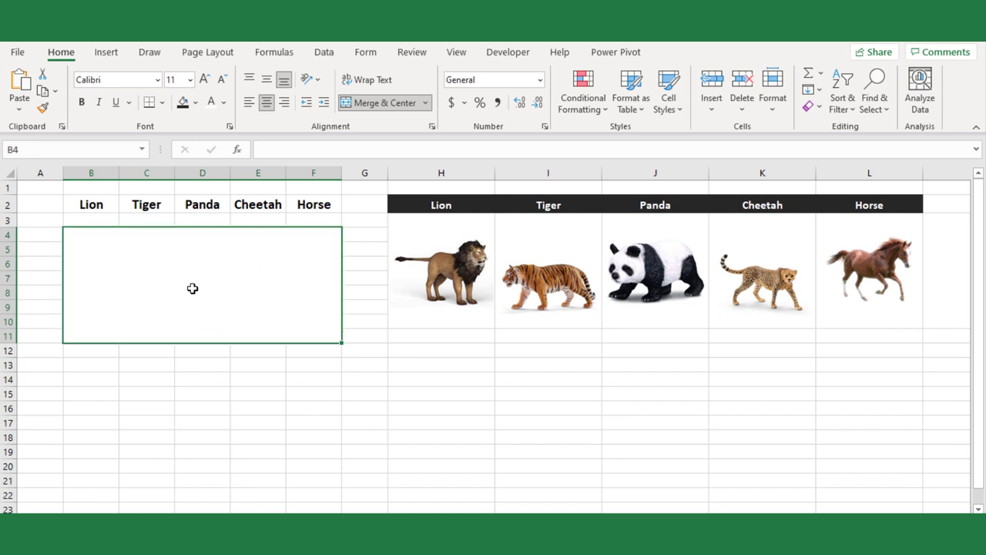
pyautogui.click(287, 396)
pyautogui.click(947, 204)
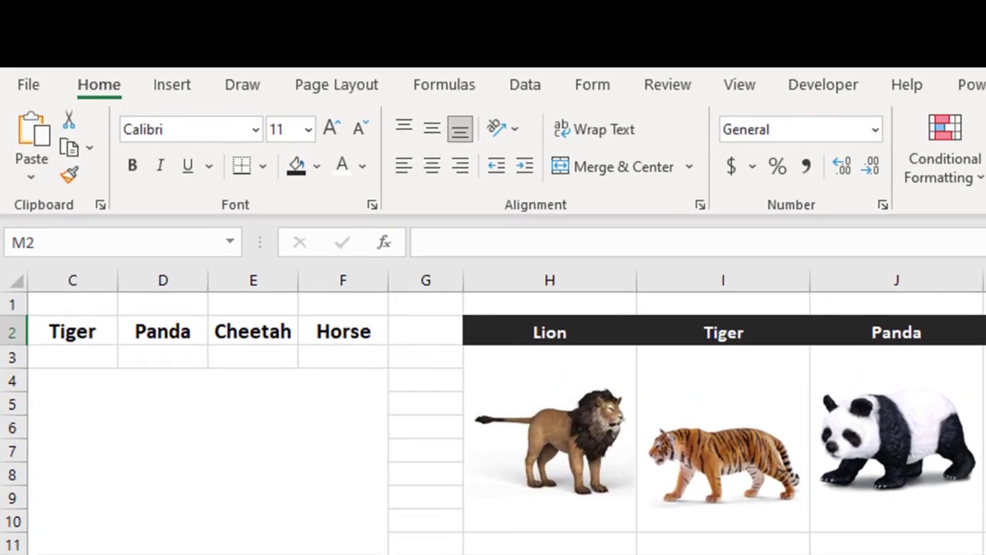
# Name cell M2 'Animal' through the Name Box
pyautogui.click(45, 151)
pyautogui.write('Animal')
pyautogui.press('Return')
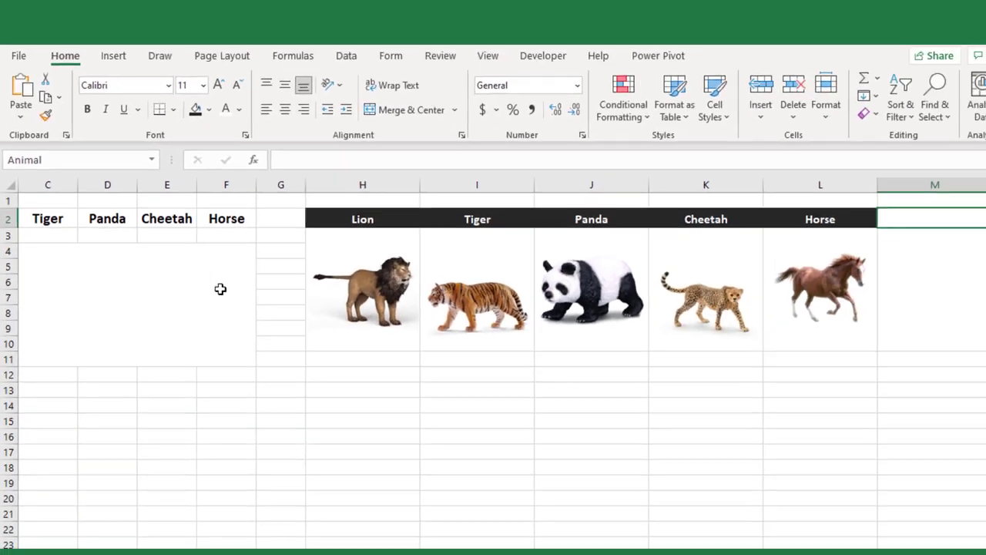
pyautogui.click(339, 393)
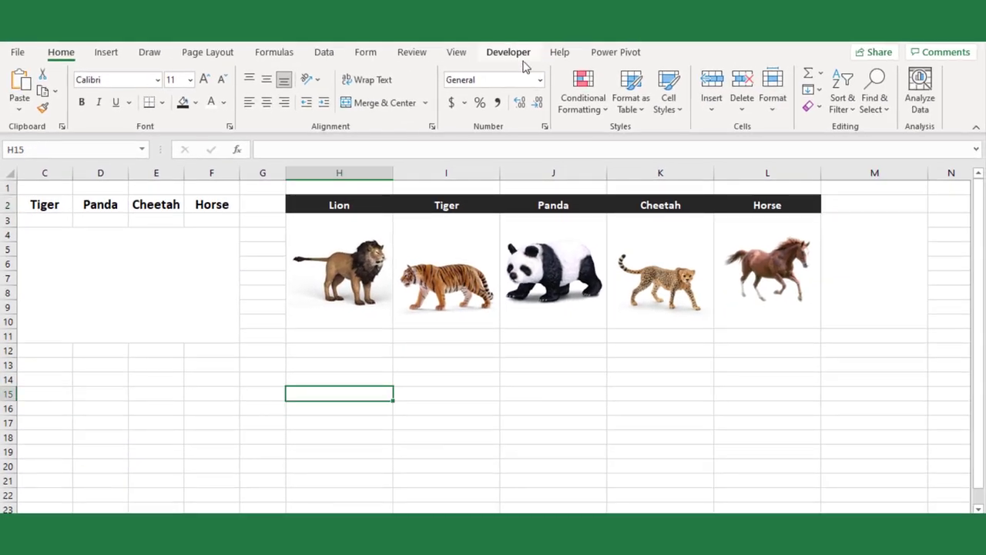
pyautogui.click(513, 54)
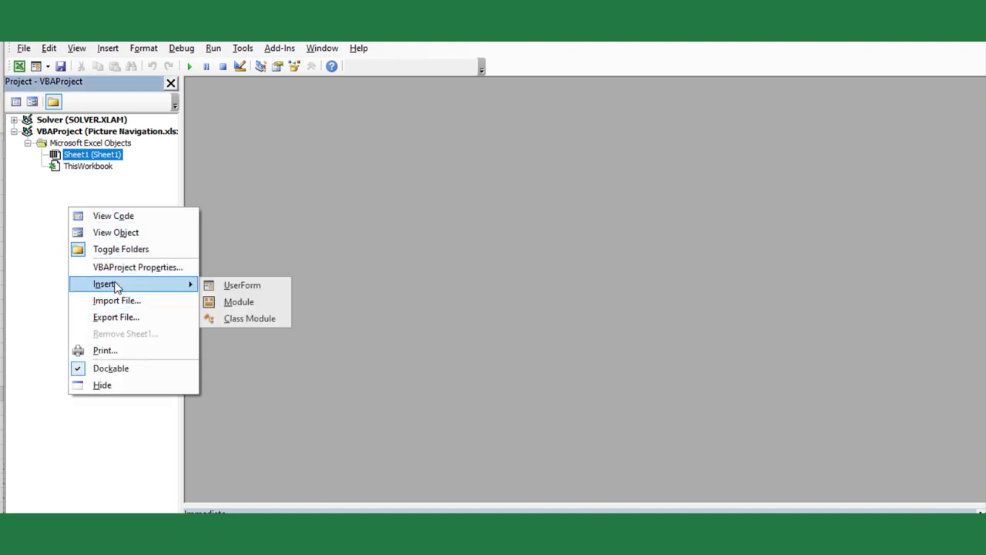
# Insert a new module, Module1, into the workbook's VBA project
pyautogui.click(255, 301)
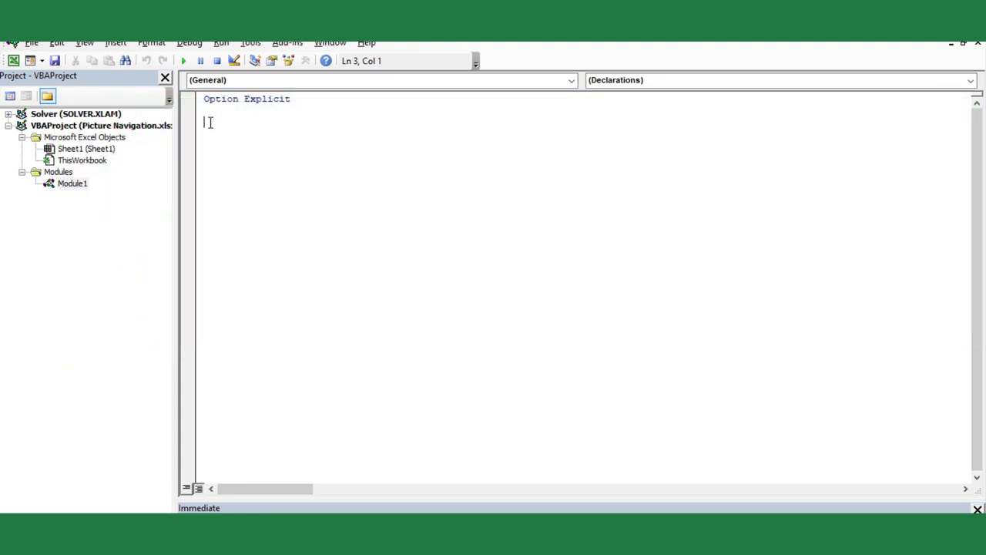
# Declare Public Function CellName(AnimalName As Range) with blank lines for its body
pyautogui.write('p')
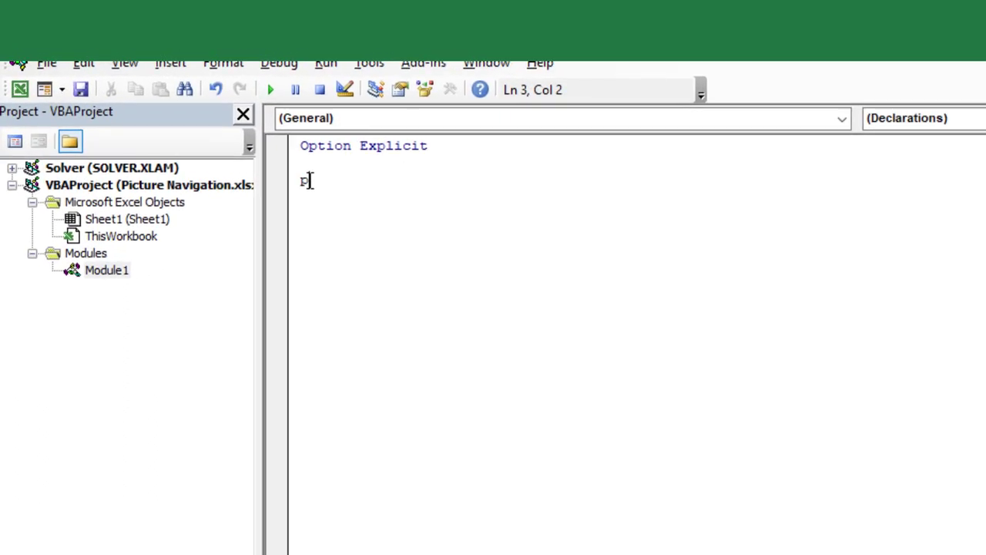
pyautogui.write('ublic ')
pyautogui.write('function ')
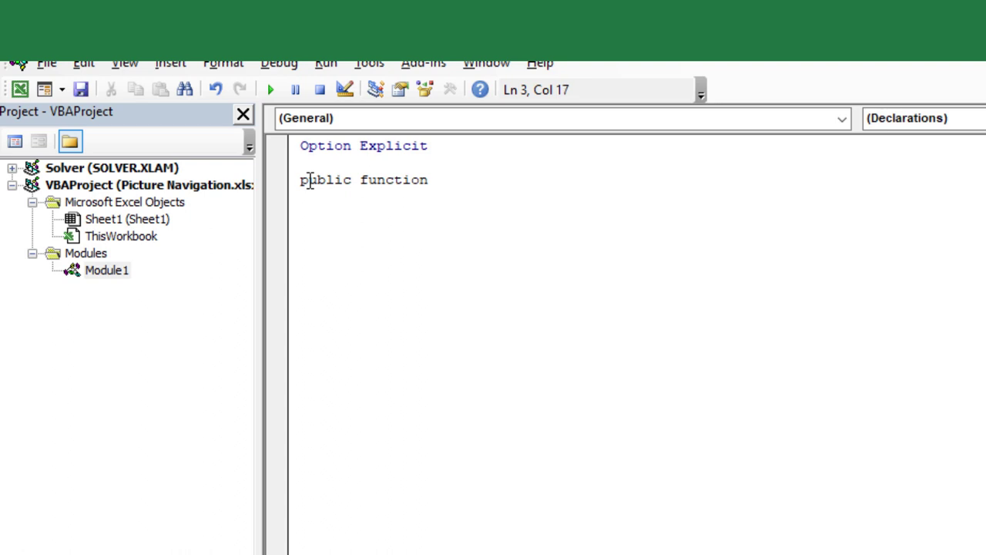
pyautogui.write('CellName (')
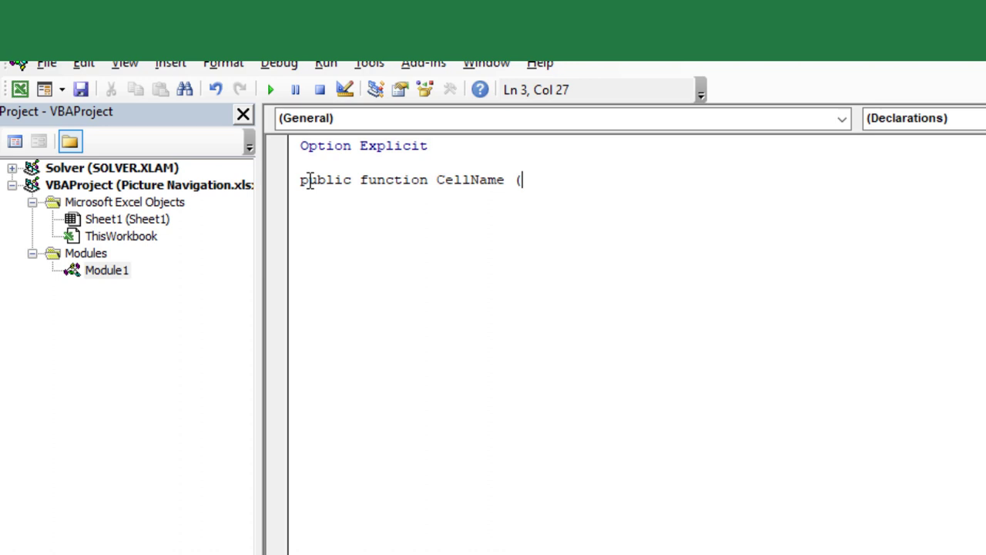
pyautogui.write('AnimalName as range)')
pyautogui.press('Return')
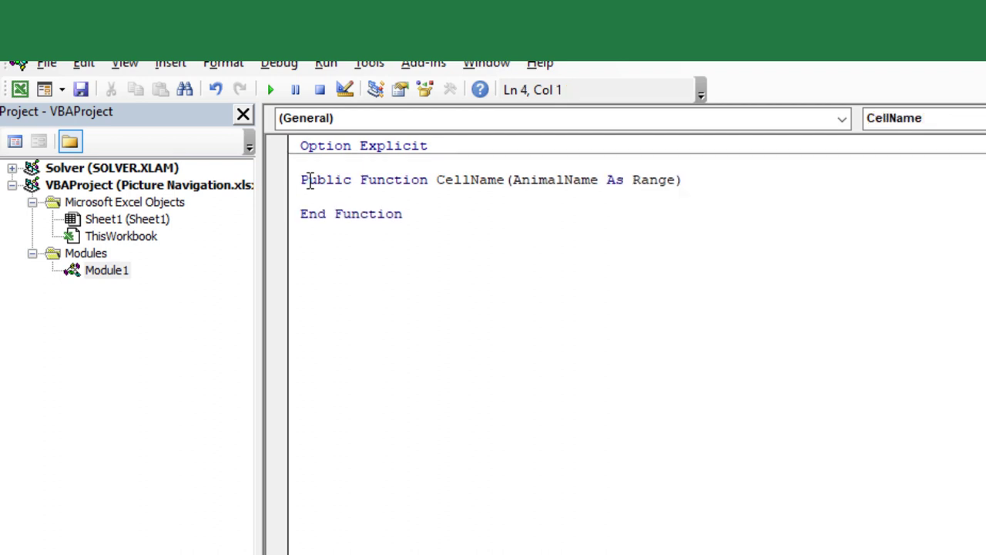
pyautogui.press('Return')
pyautogui.press('Return')
pyautogui.press('Return')
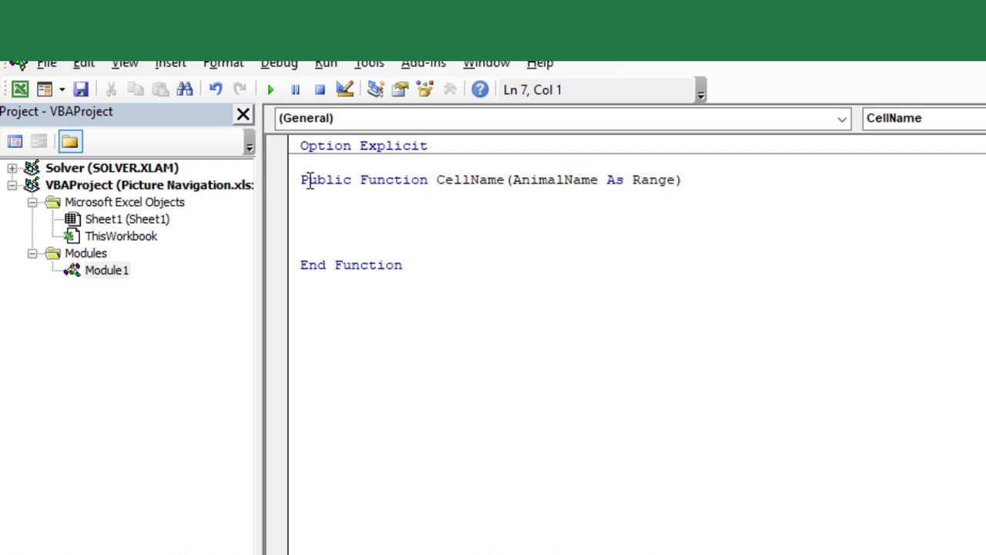
pyautogui.press('Up')
pyautogui.press('Up')
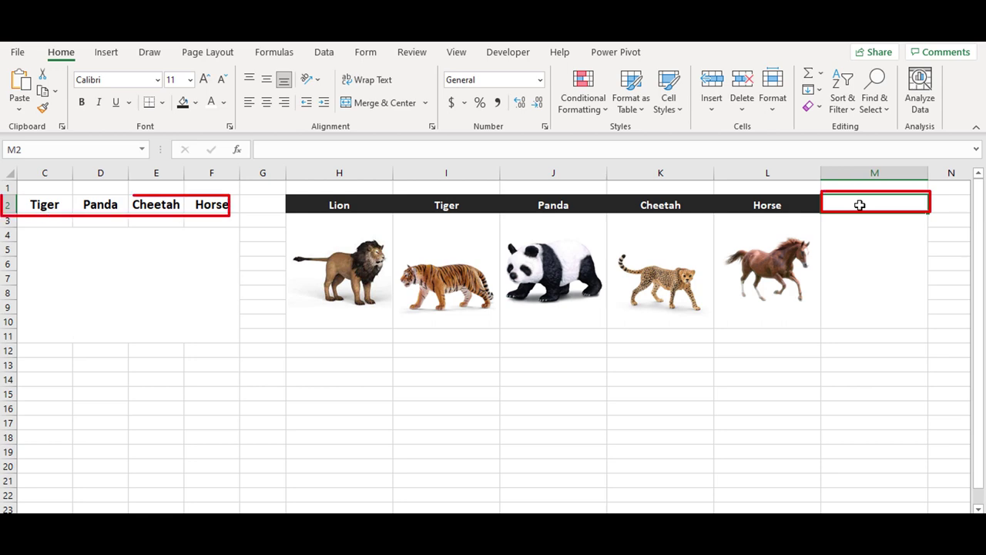
# Check the Animal ($M$2) and PictureLookup names in Name Manager, then close it
pyautogui.hotkey('ctrl', 'F3')
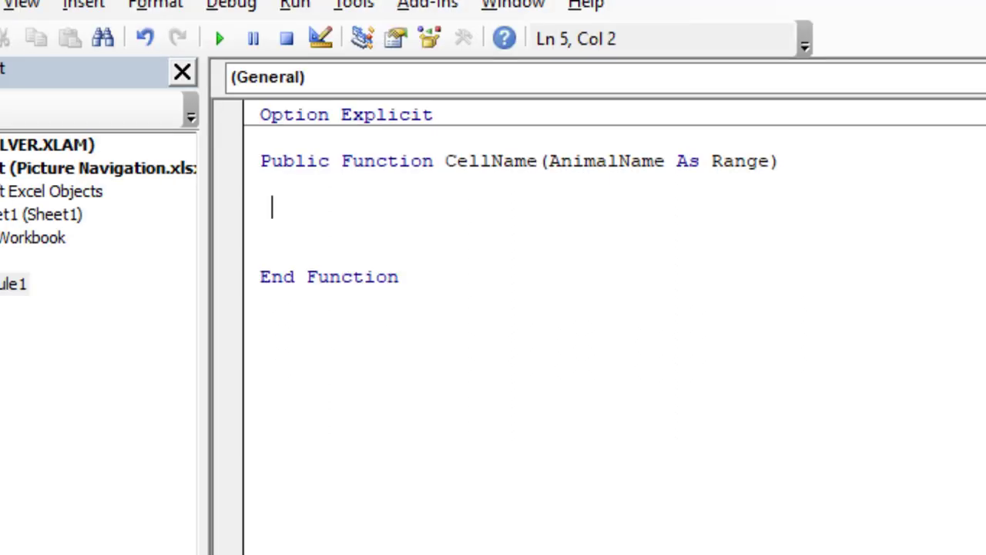
pyautogui.press('BackSpace')
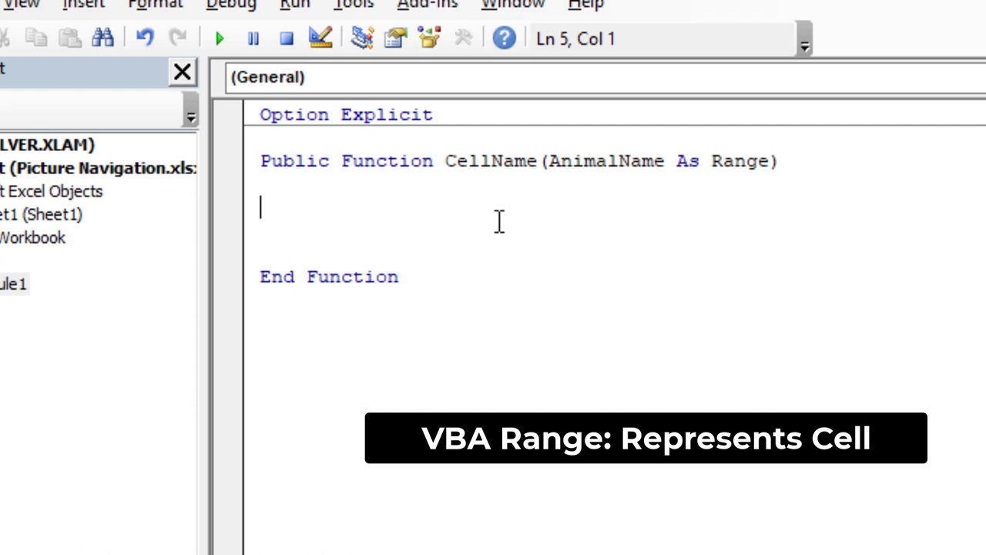
# Write Range("Animal") = AnimalName.Value in CellName and save, accepting the macro-free prompt
pyautogui.write('Range (')
pyautogui.press('BackSpace')
pyautogui.press('BackSpace')
pyautogui.write('("Animal')
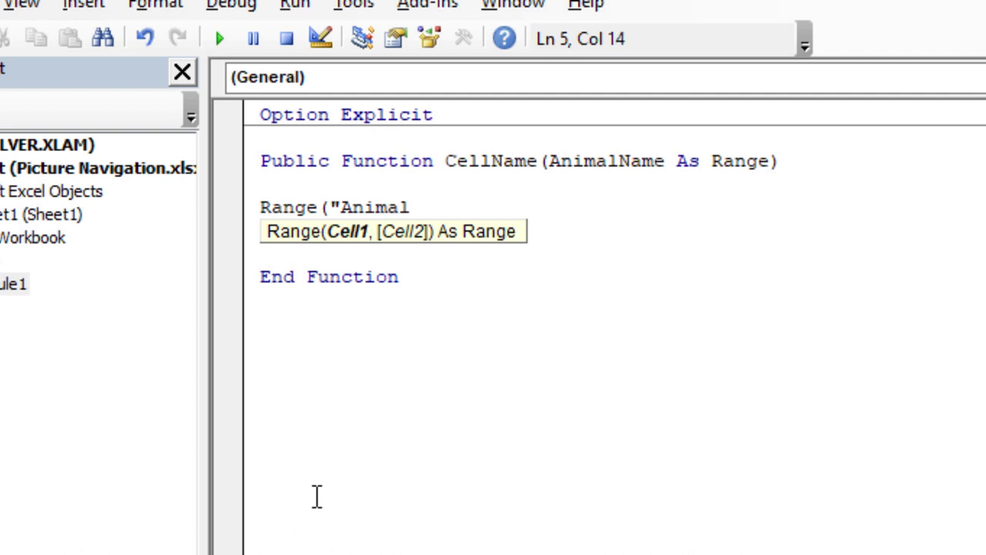
pyautogui.write('")=anima')
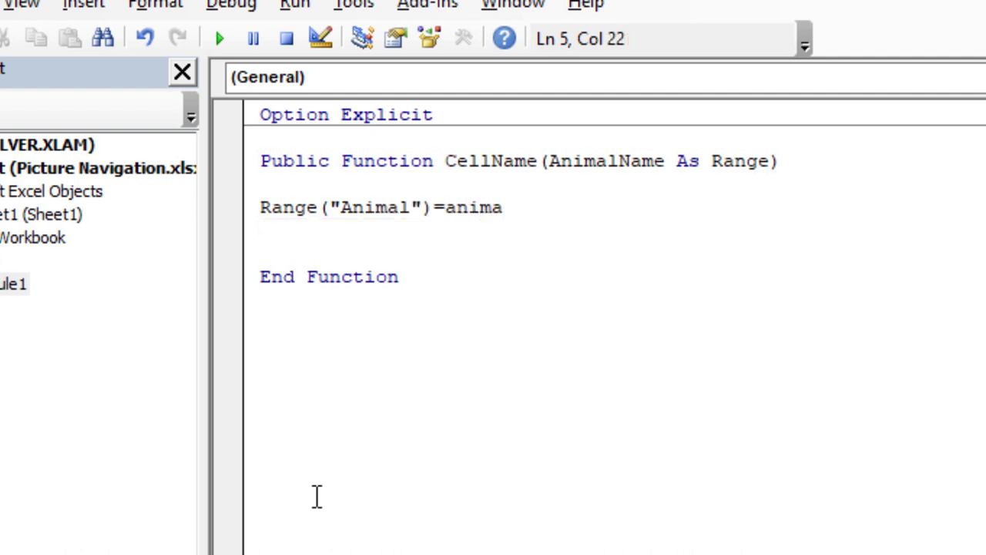
pyautogui.write('lname')
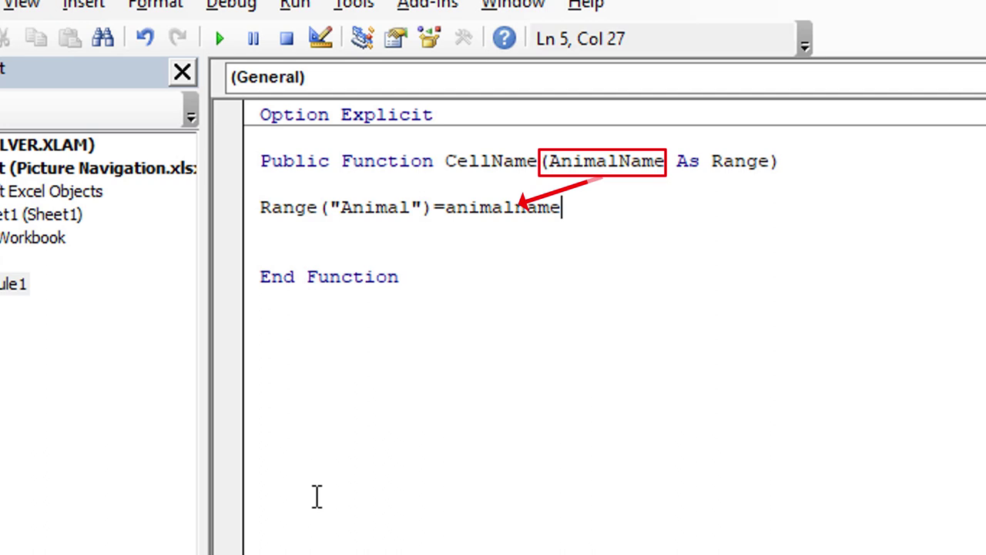
pyautogui.write('.valu')
pyautogui.press('Tab')
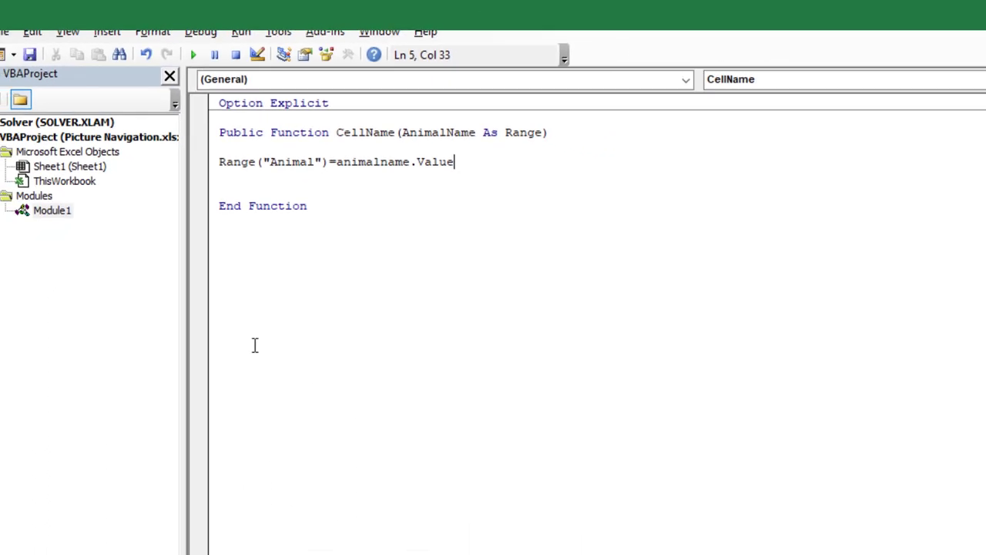
pyautogui.click(268, 290)
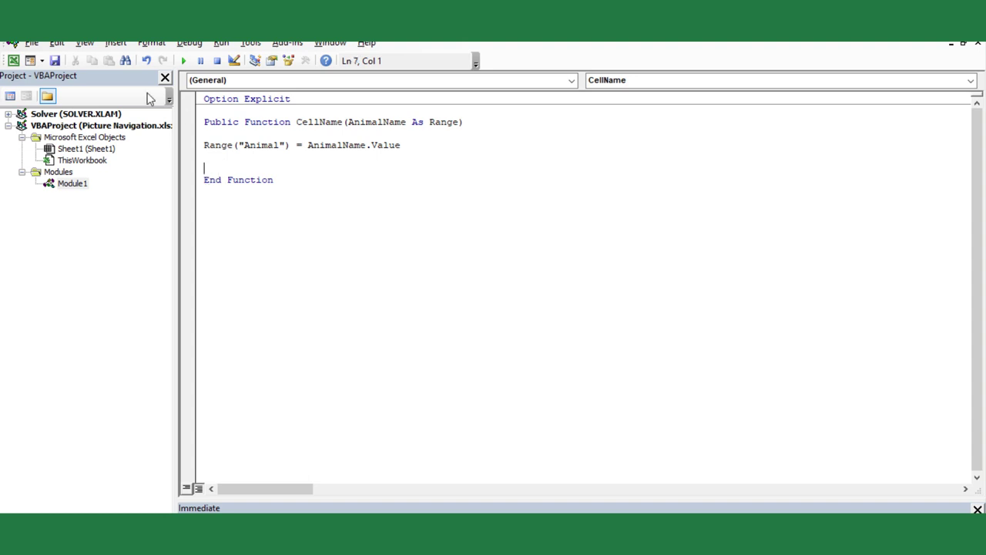
pyautogui.click(55, 61)
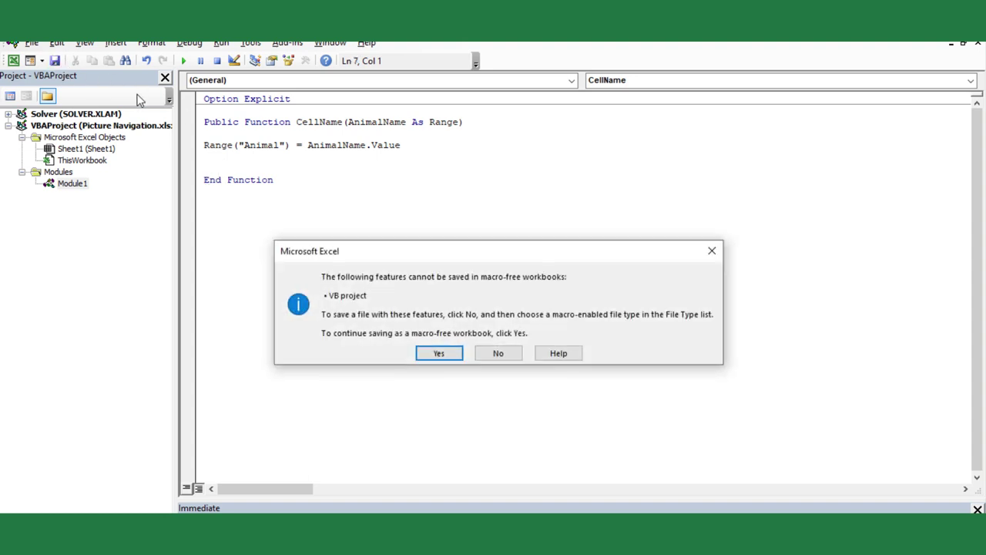
pyautogui.click(452, 355)
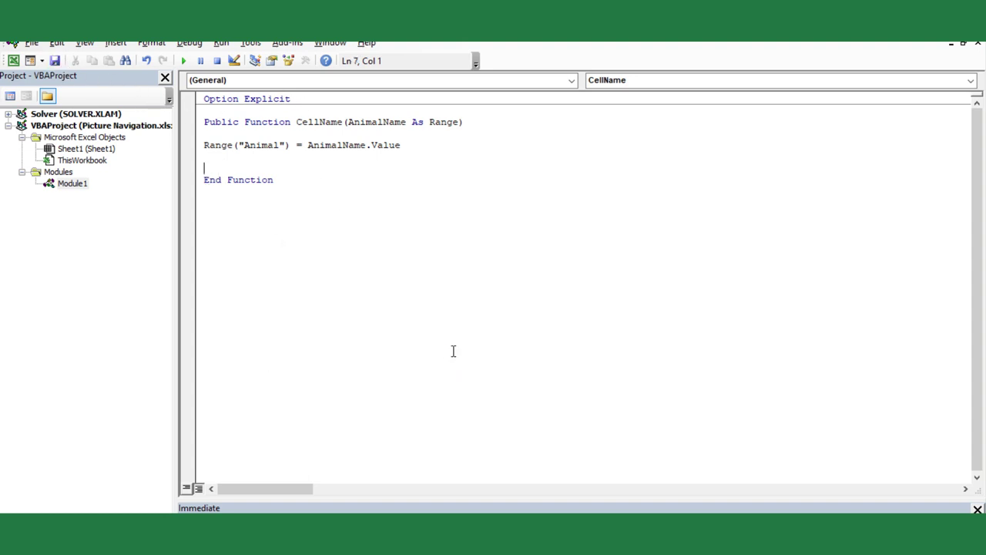
pyautogui.click(952, 43)
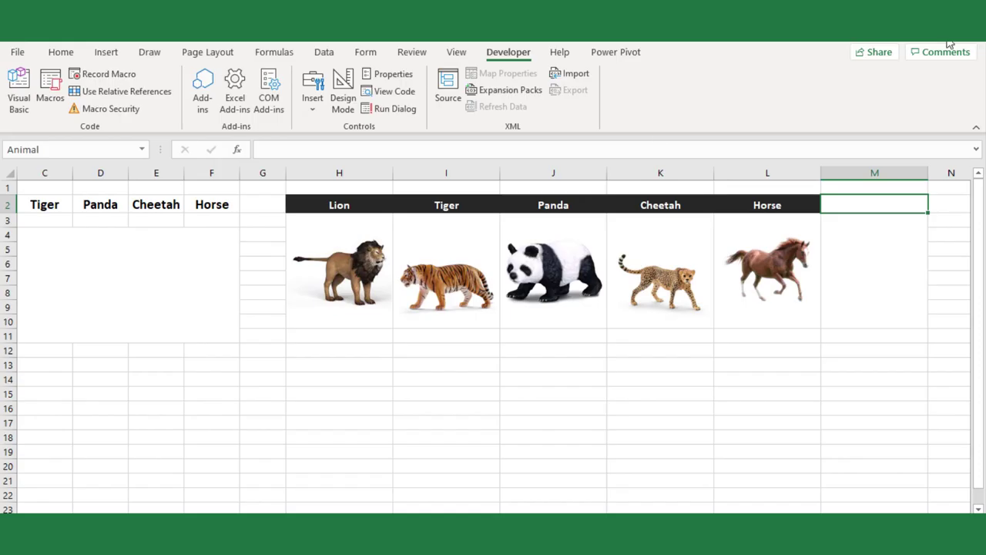
pyautogui.write('=hy')
pyautogui.press('Tab')
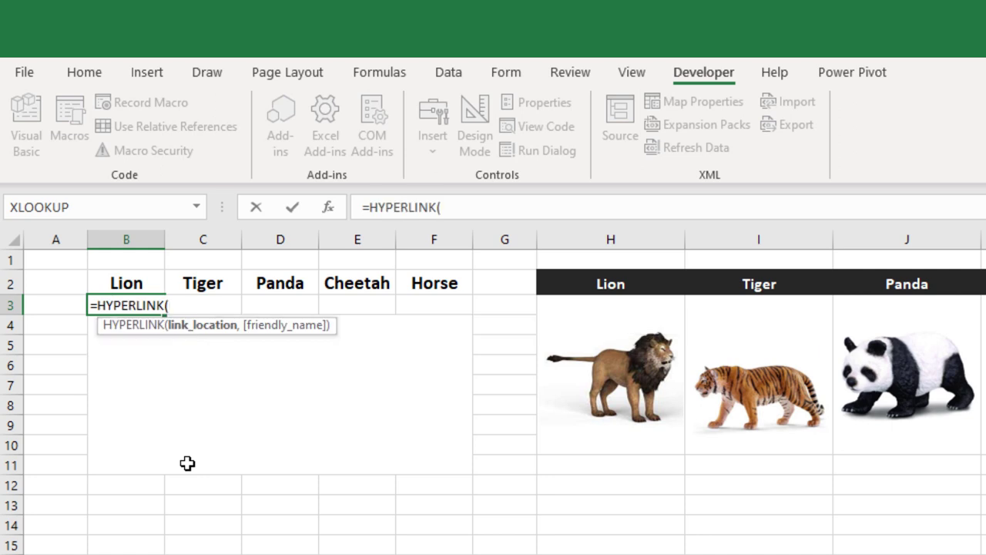
pyautogui.write('@')
pyautogui.write('cell')
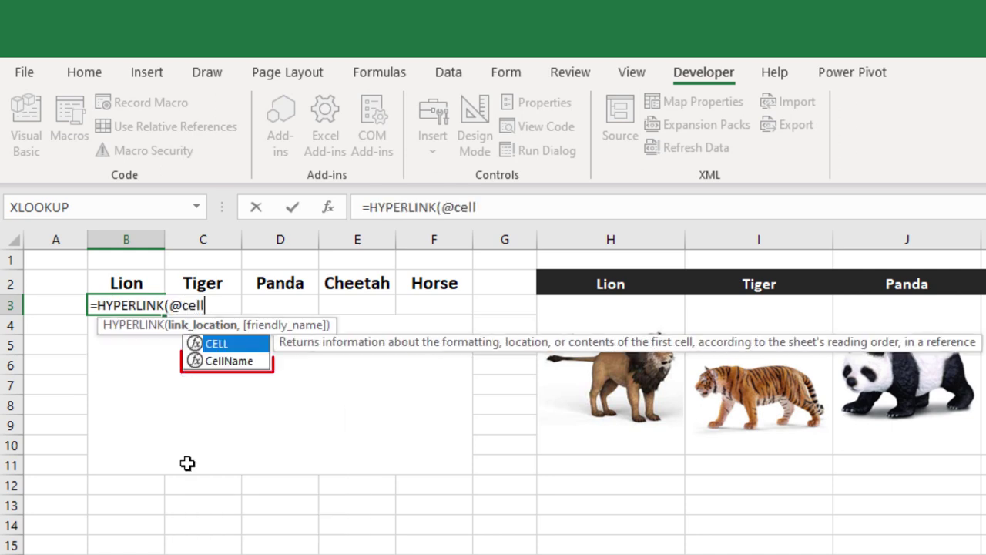
pyautogui.press('Down')
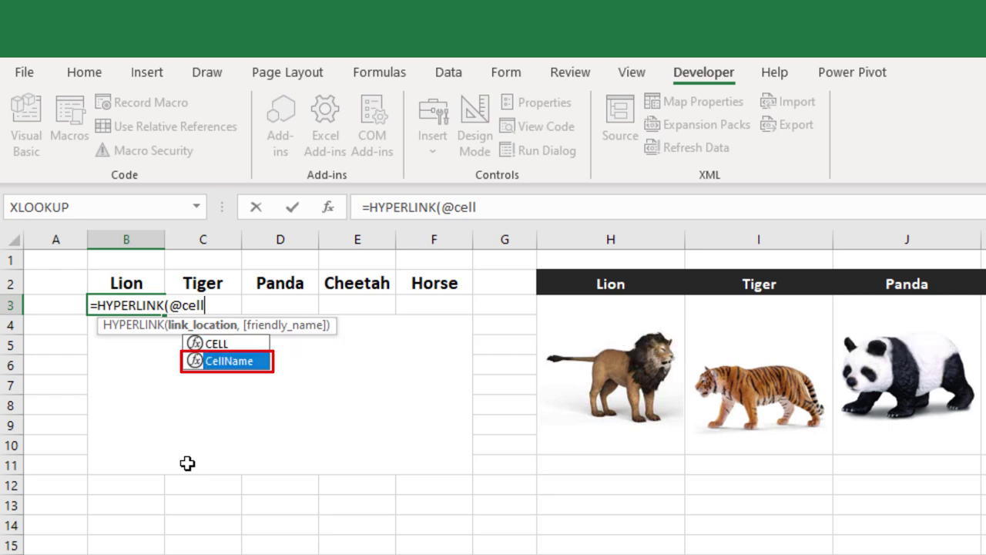
pyautogui.press('Tab')
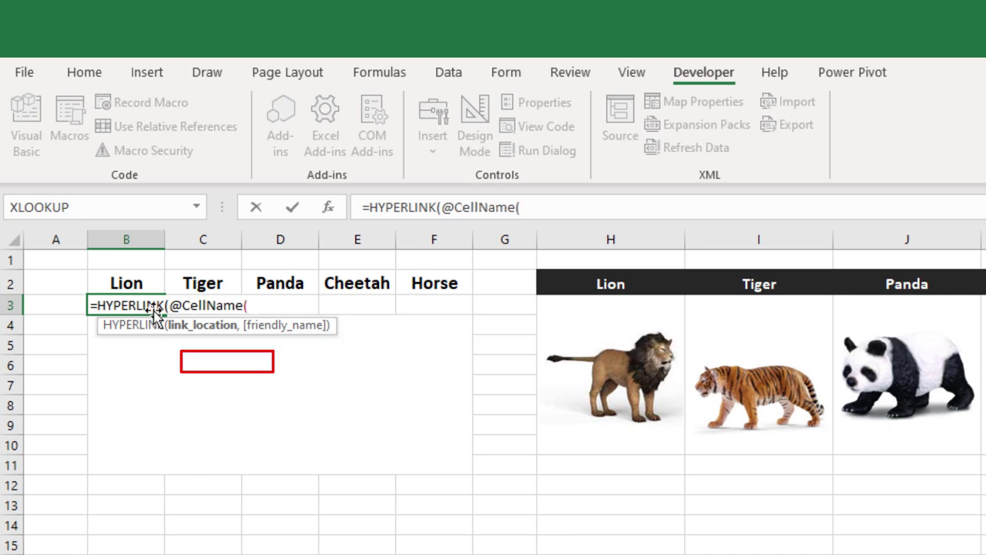
pyautogui.click(144, 283)
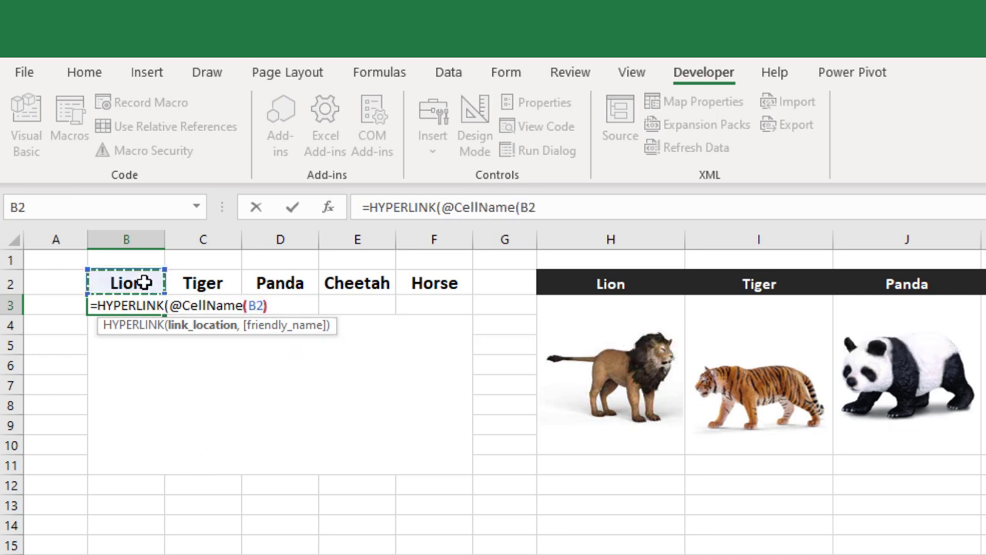
pyautogui.write('))')
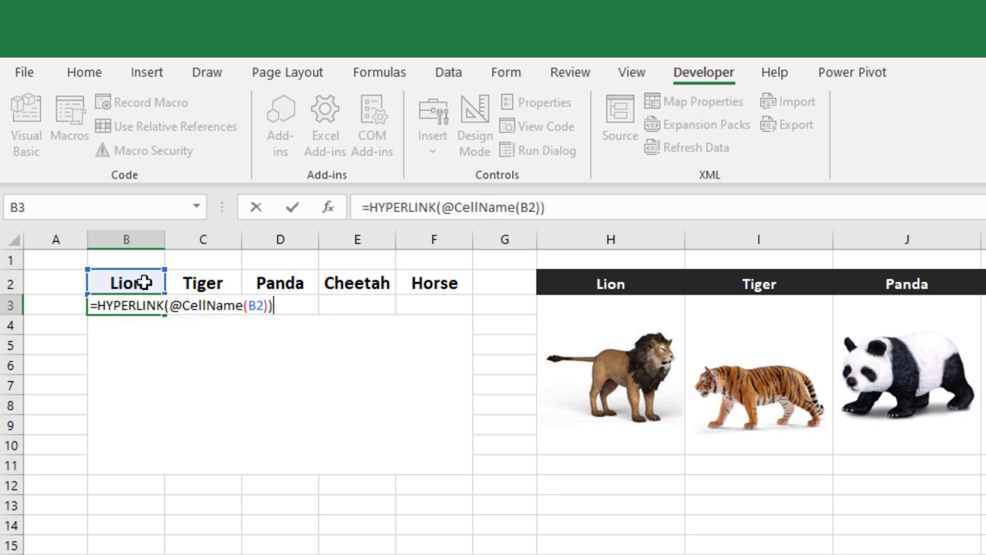
pyautogui.press('Return')
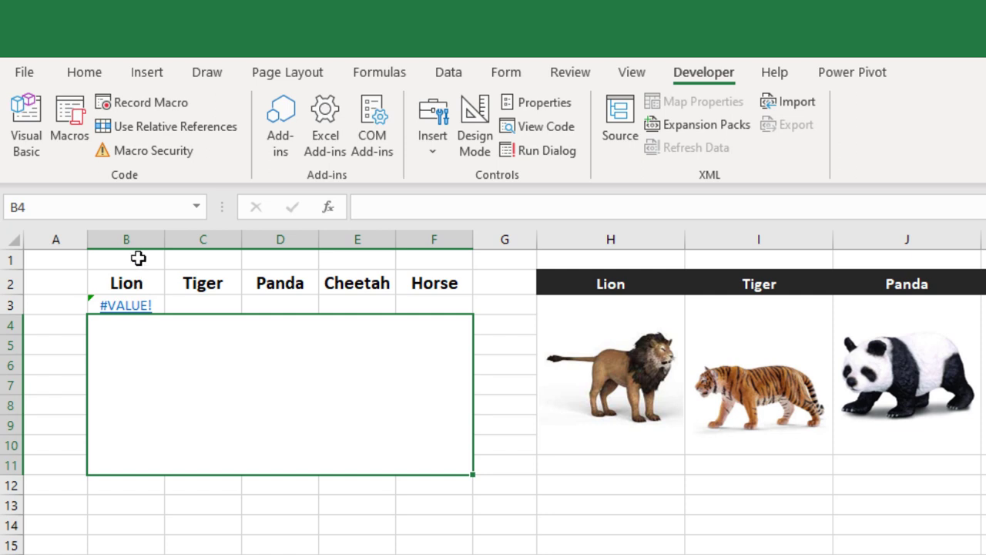
pyautogui.click(143, 279)
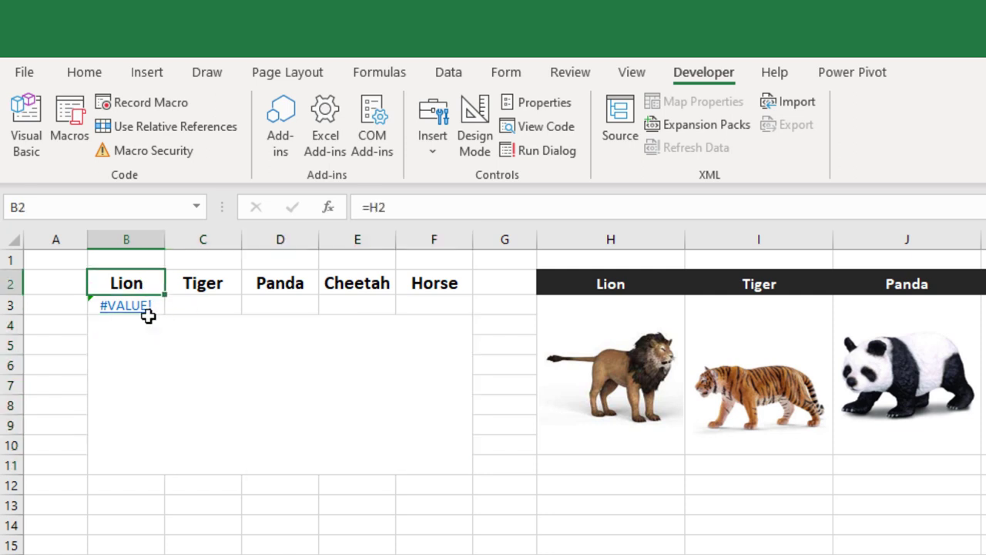
pyautogui.press('Down')
pyautogui.press('F2')
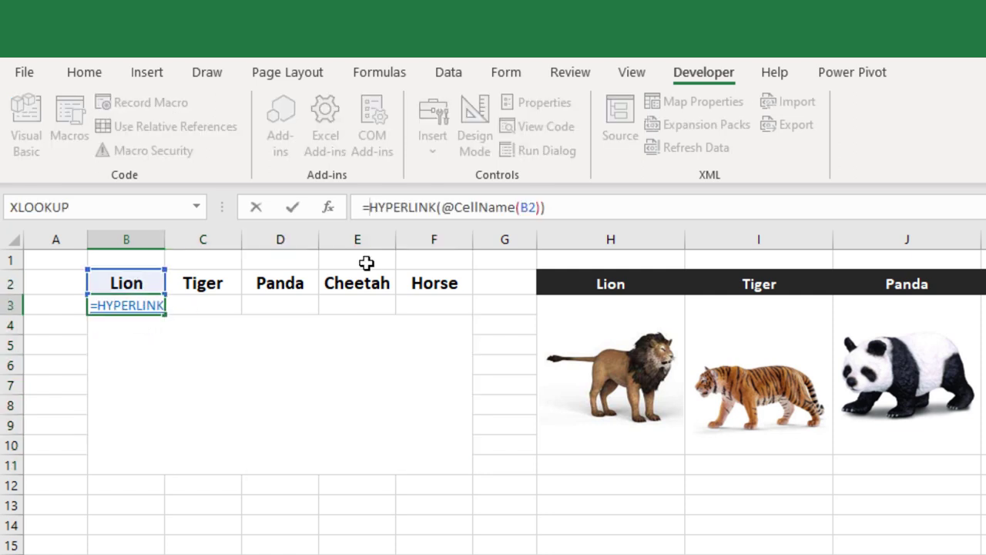
pyautogui.press('Home')
pyautogui.press('Right')
pyautogui.write('ifer')
pyautogui.press('Tab')
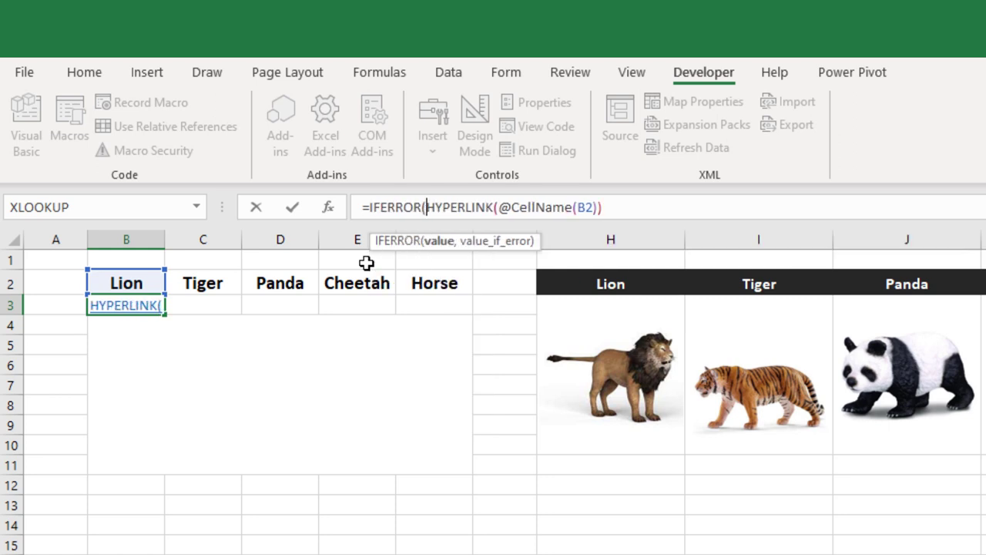
pyautogui.click(625, 205)
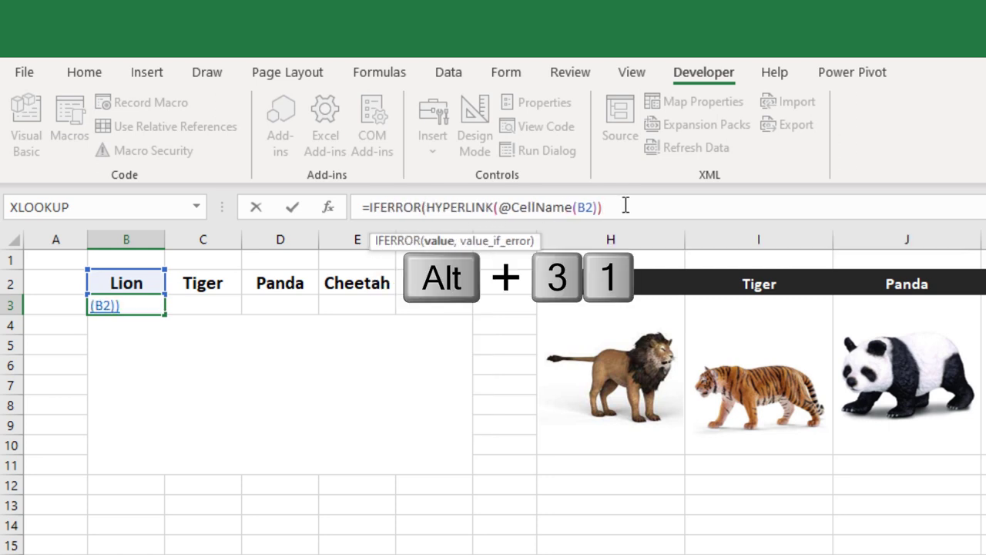
pyautogui.write(',"')
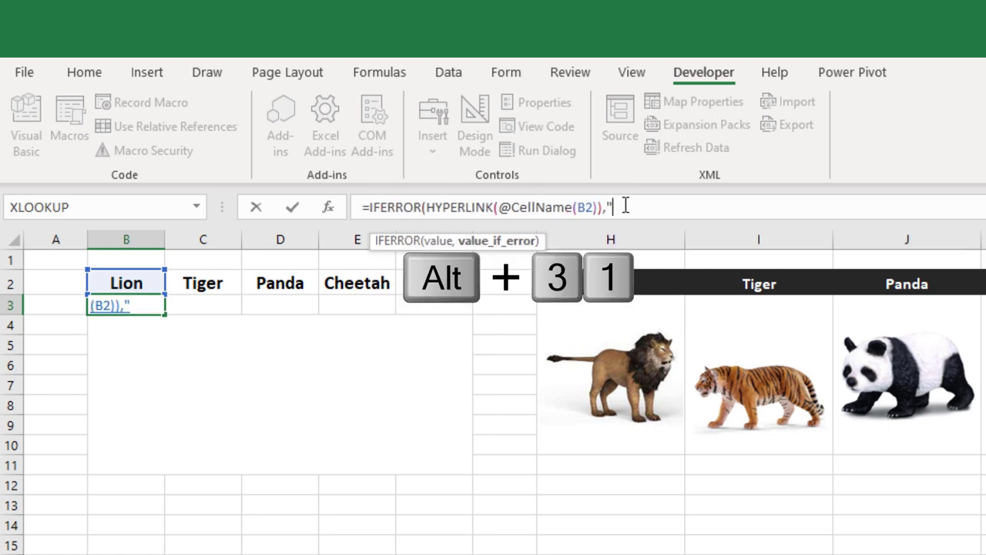
pyautogui.write('▼")')
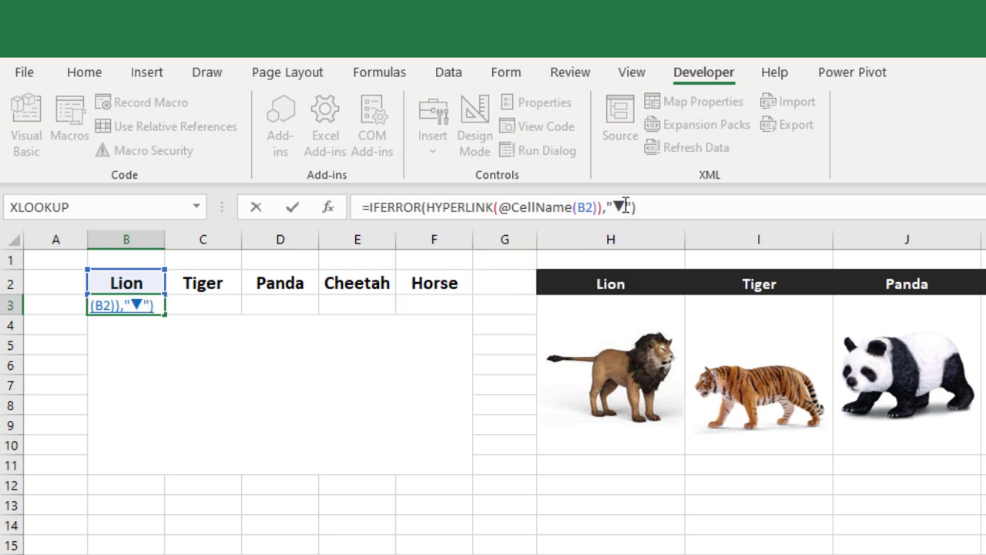
pyautogui.press('Return')
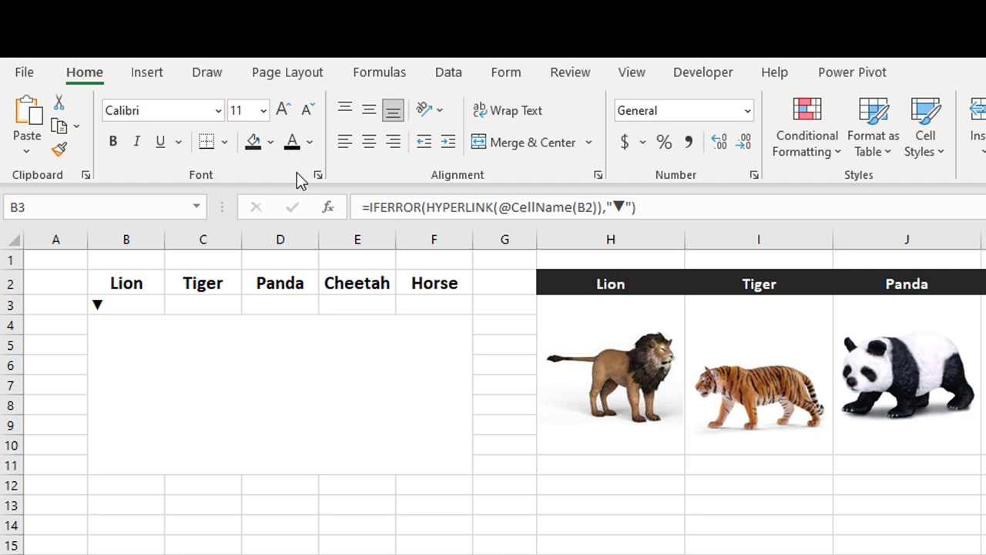
# Fill the ▼ arrow formula across B3:F3 and test each arrow updates M2, ending on Panda
pyautogui.click(146, 306)
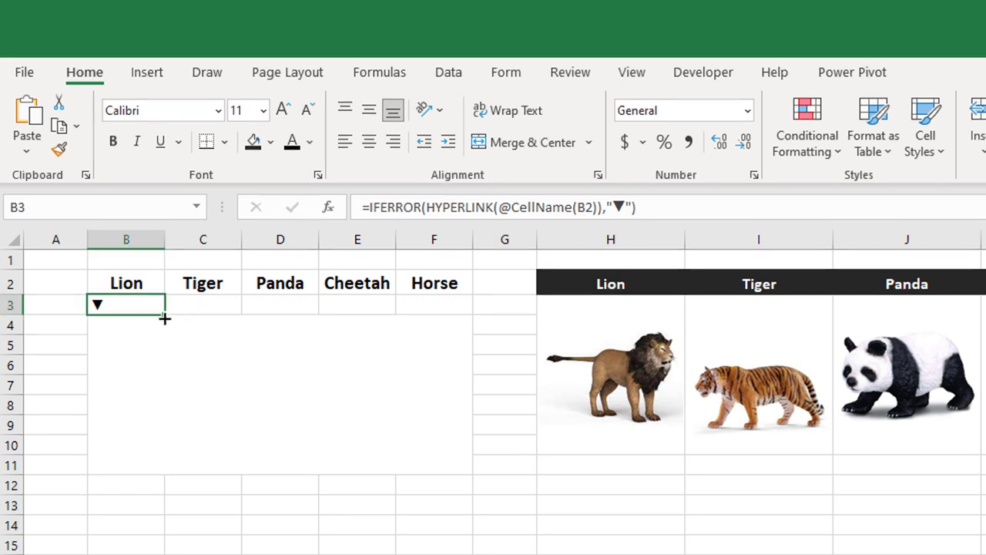
pyautogui.moveTo(164, 314); pyautogui.dragTo(451, 315)
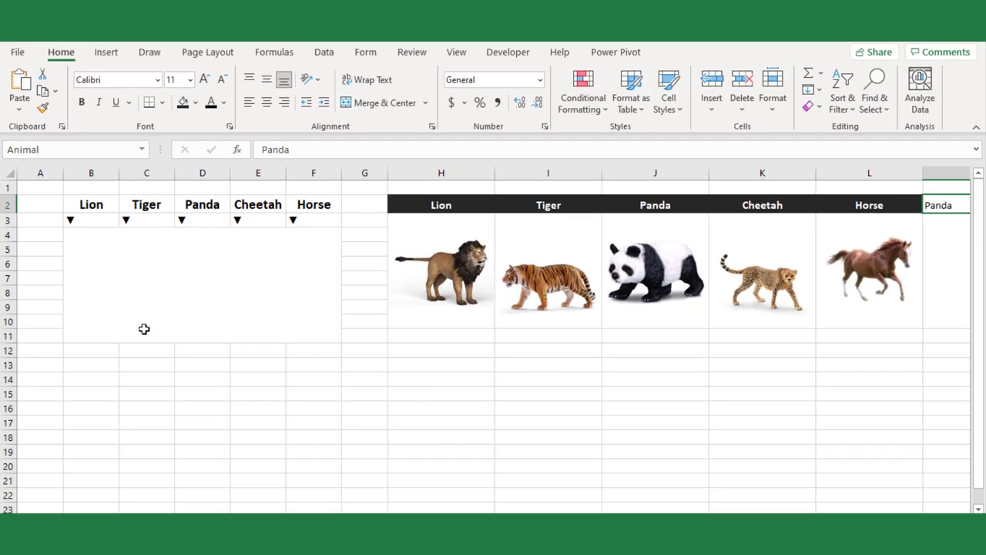
pyautogui.click(69, 221)
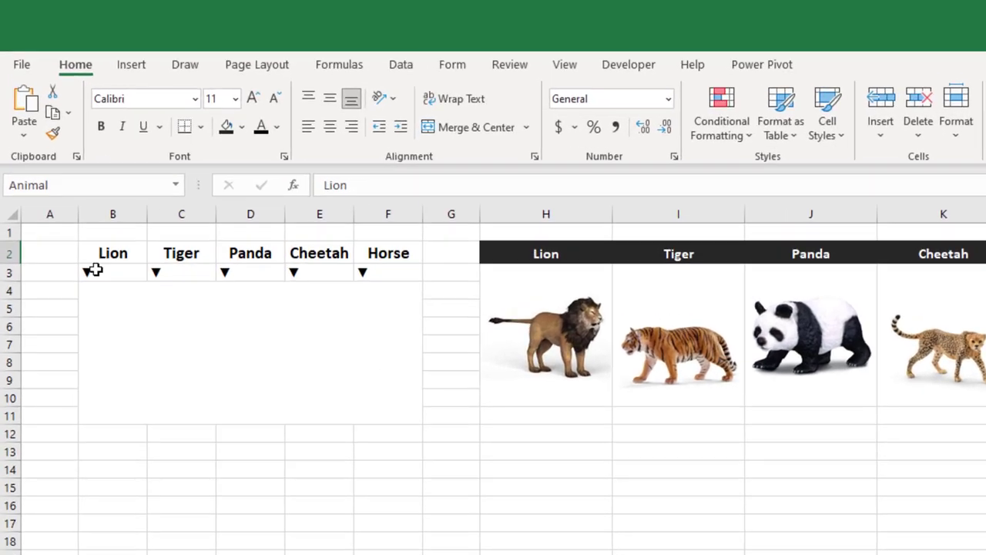
pyautogui.click(127, 220)
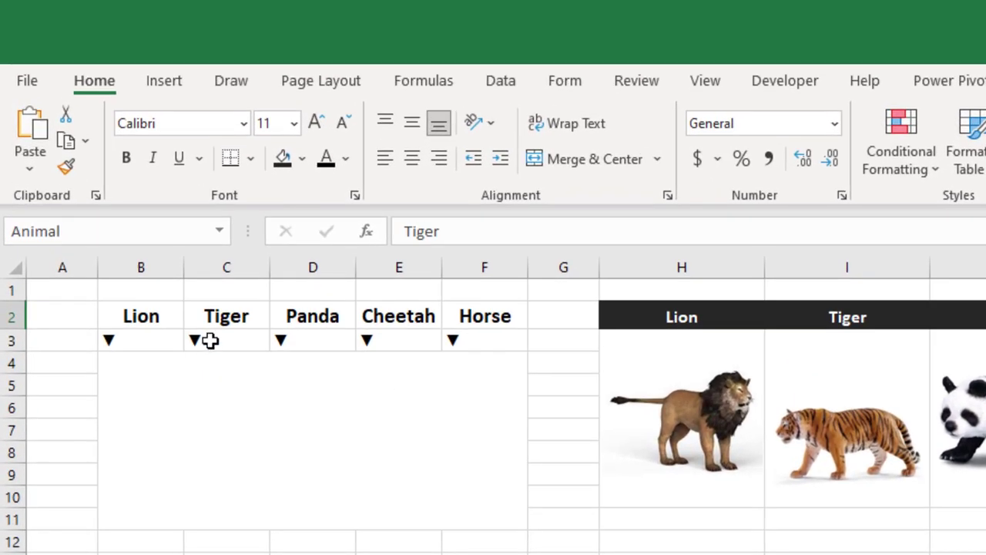
pyautogui.click(182, 220)
pyautogui.click(366, 341)
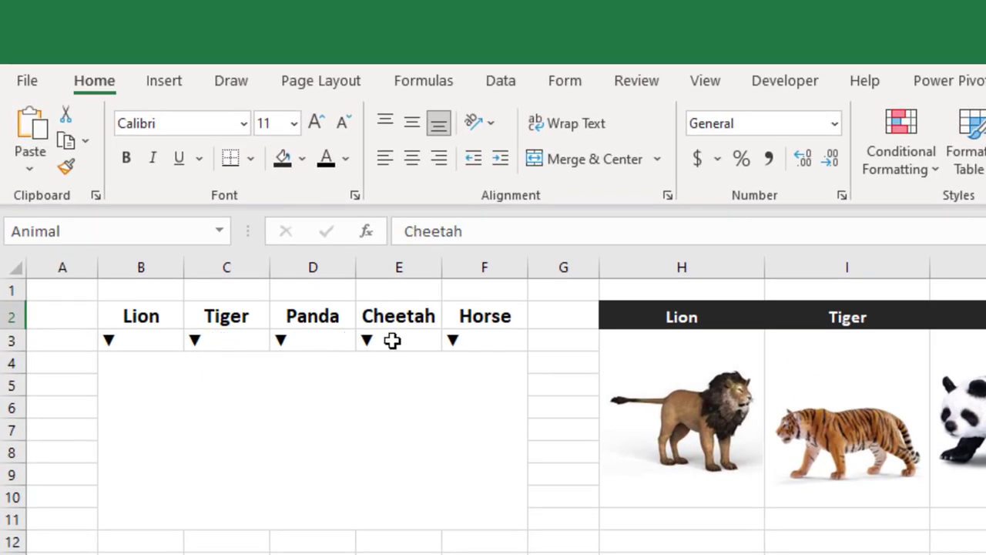
pyautogui.click(453, 341)
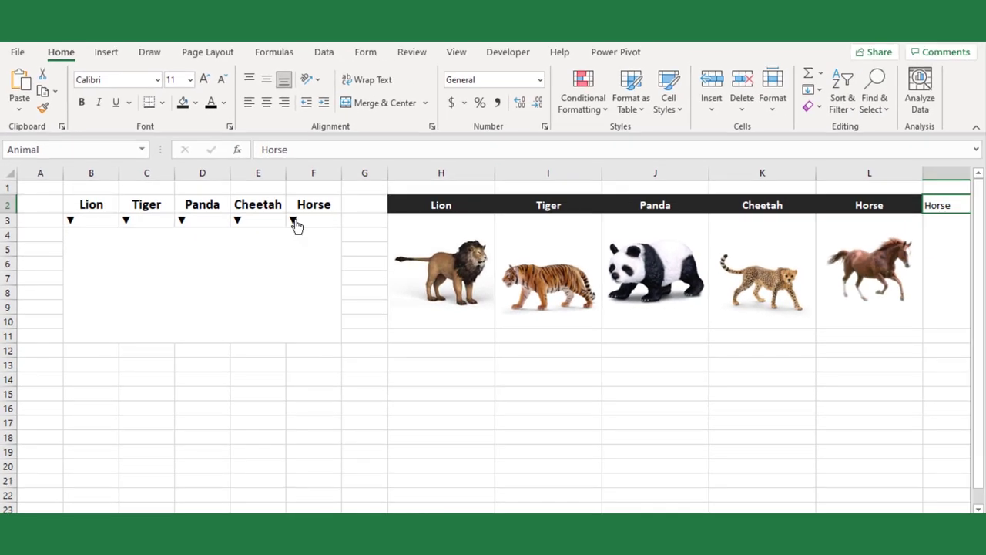
pyautogui.click(243, 222)
pyautogui.click(180, 222)
pyautogui.click(193, 259)
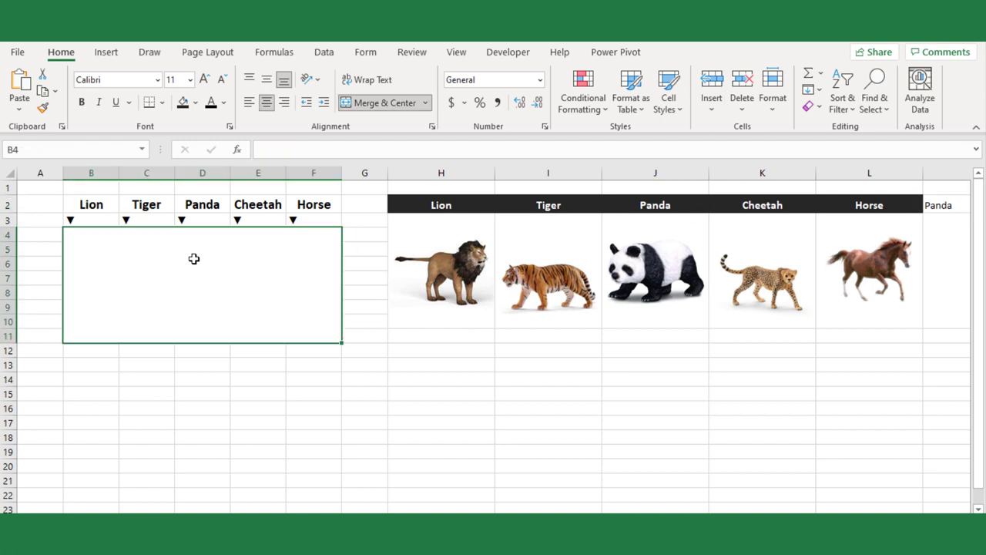
# Start a new formula-based conditional formatting rule =B$2=Animal on the Lion header
pyautogui.click(90, 204)
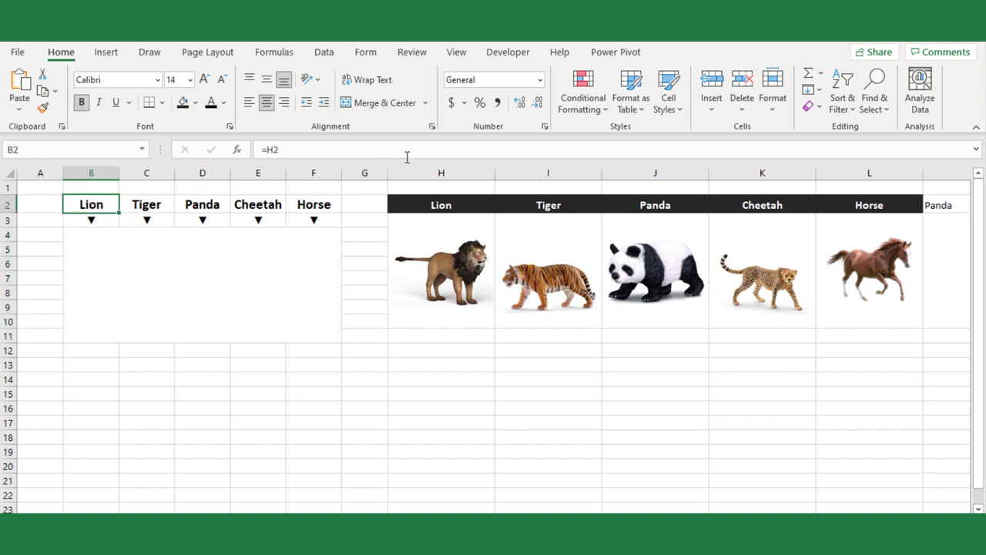
pyautogui.click(573, 100)
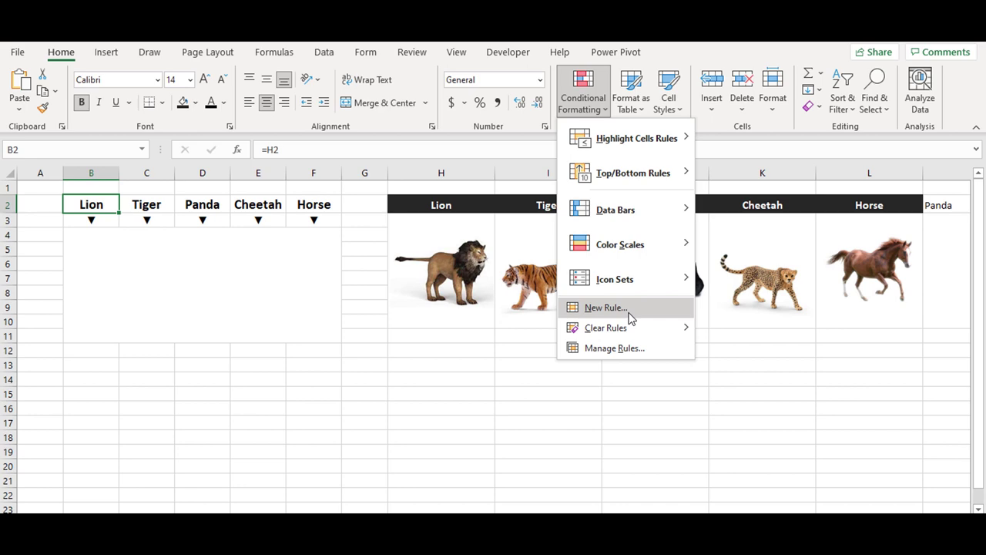
pyautogui.click(628, 310)
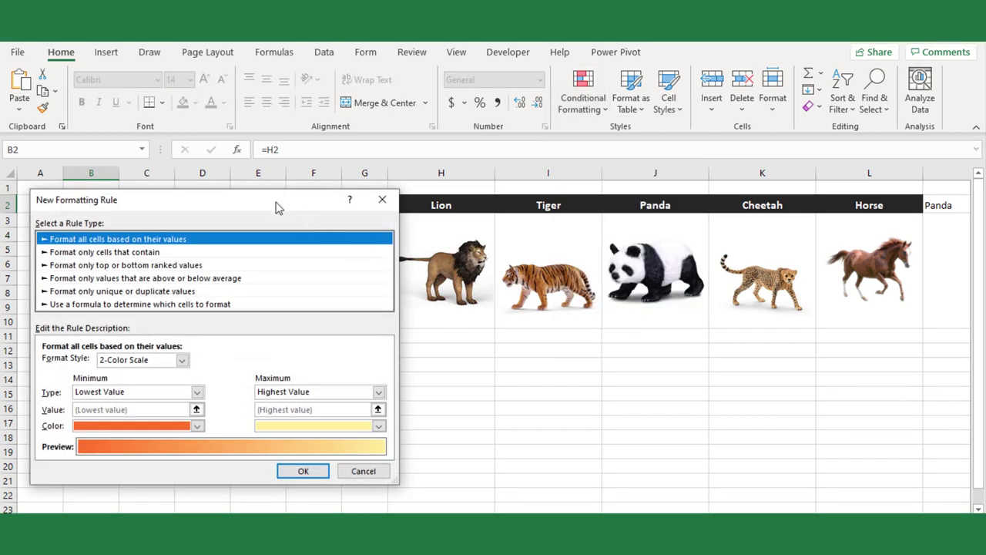
pyautogui.moveTo(279, 208)
pyautogui.mouseDown()
pyautogui.moveTo(699, 225)
pyautogui.moveTo(681, 181)
pyautogui.mouseUp()
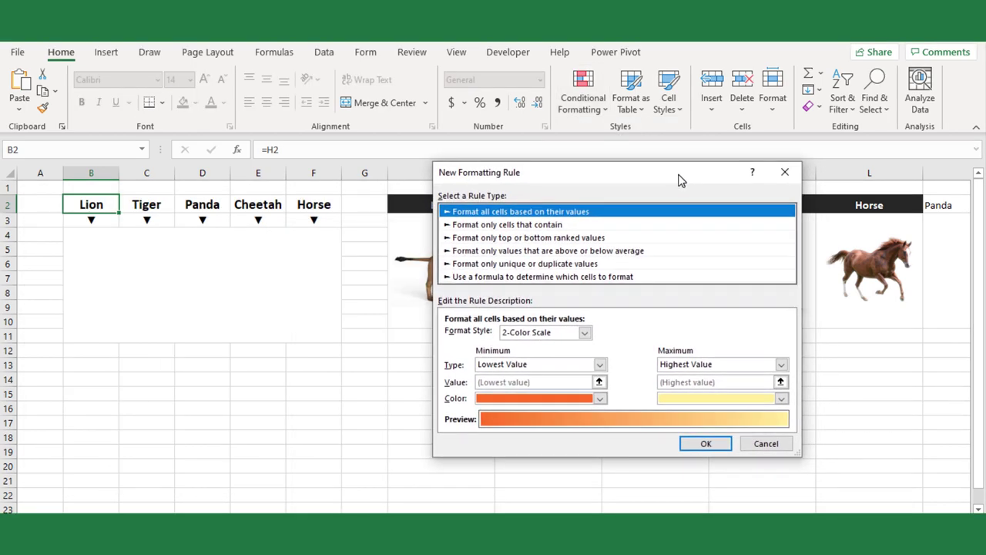
pyautogui.click(535, 278)
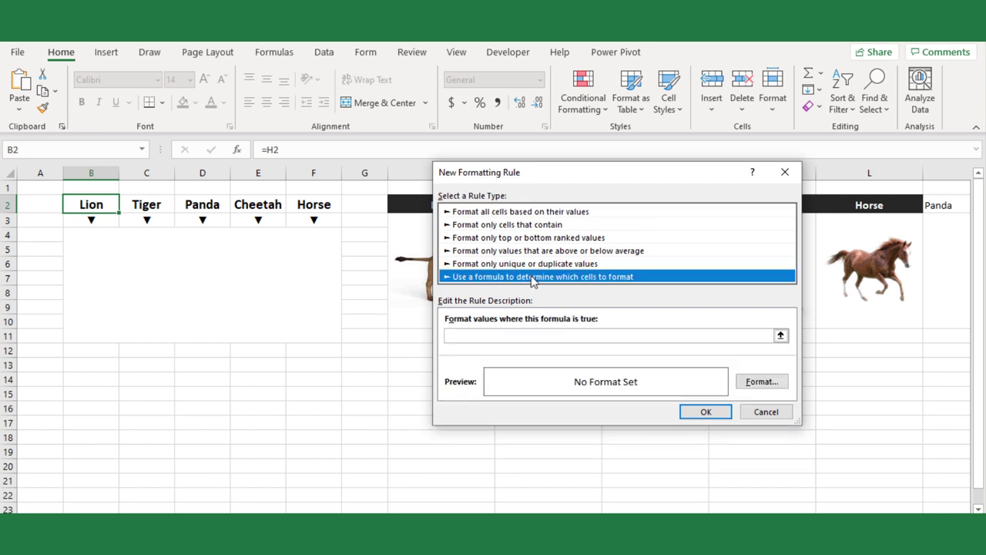
pyautogui.click(511, 335)
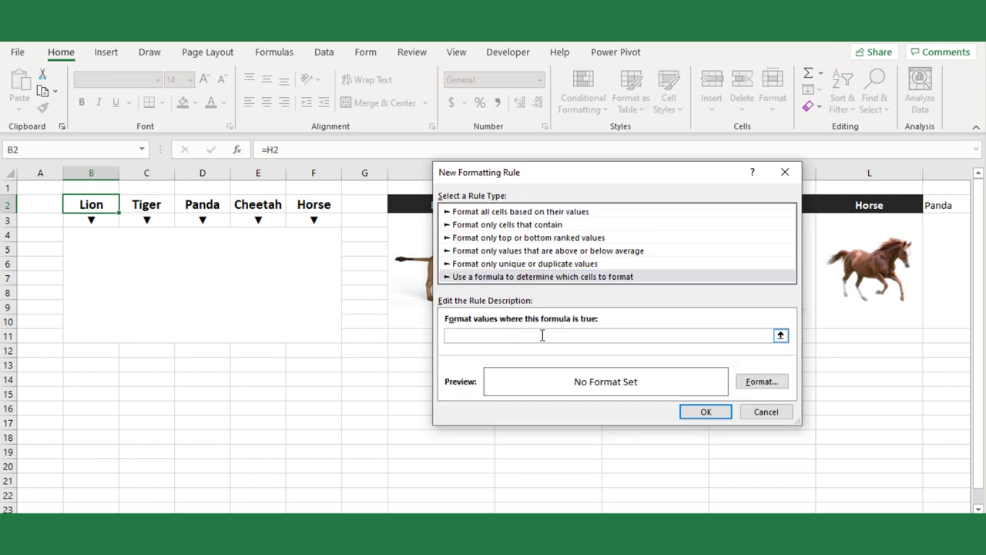
pyautogui.click(780, 335)
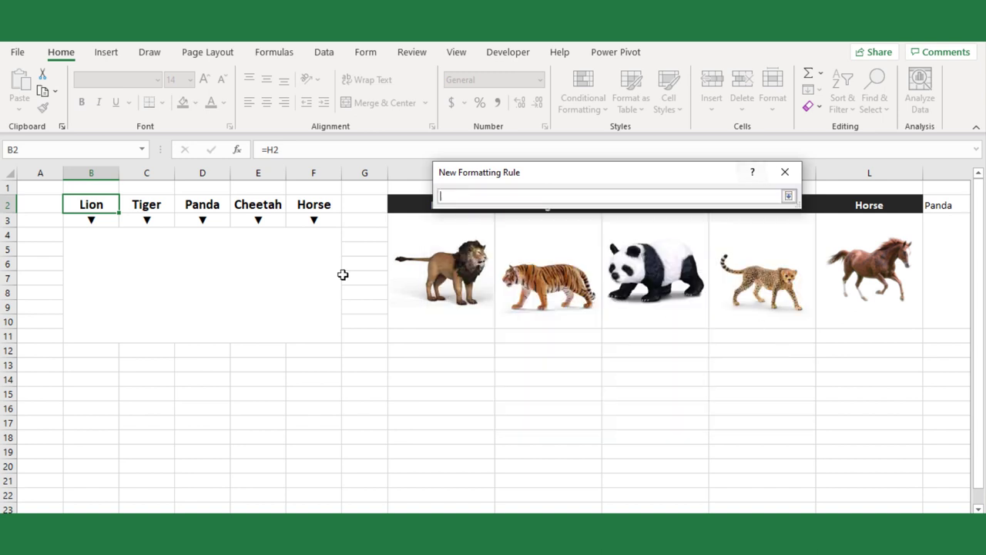
pyautogui.click(101, 204)
pyautogui.press('F4')
pyautogui.press('F4')
pyautogui.write('=')
pyautogui.press('Left')
pyautogui.press('Left')
pyautogui.press('Left')
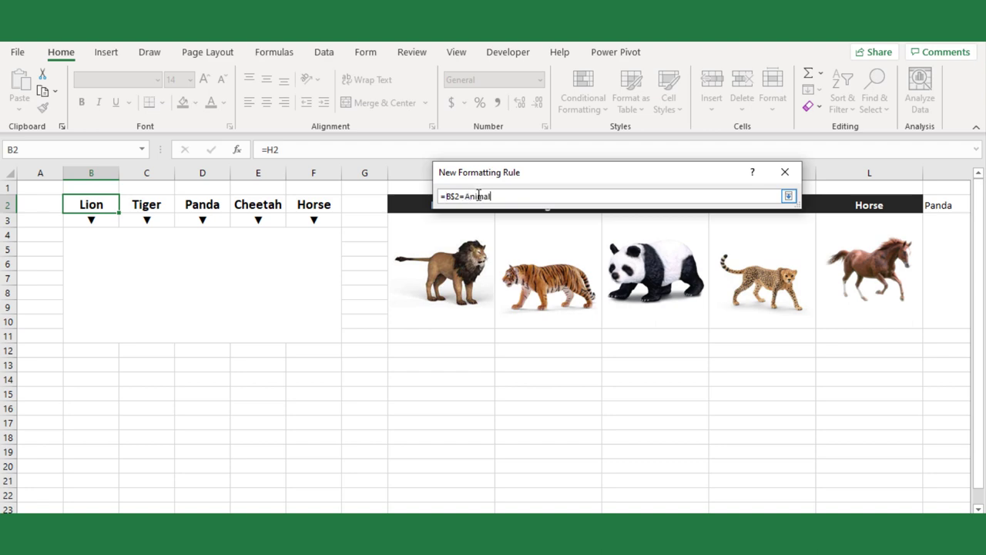
pyautogui.click(788, 195)
# Give the rule a light-blue fill and confirm it
pyautogui.click(761, 381)
pyautogui.click(171, 162)
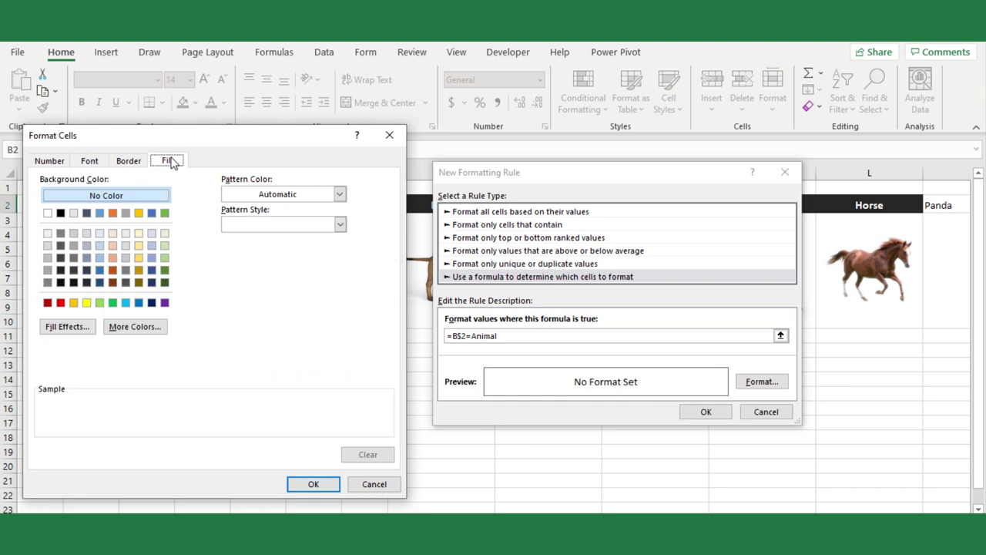
pyautogui.click(100, 245)
pyautogui.click(313, 485)
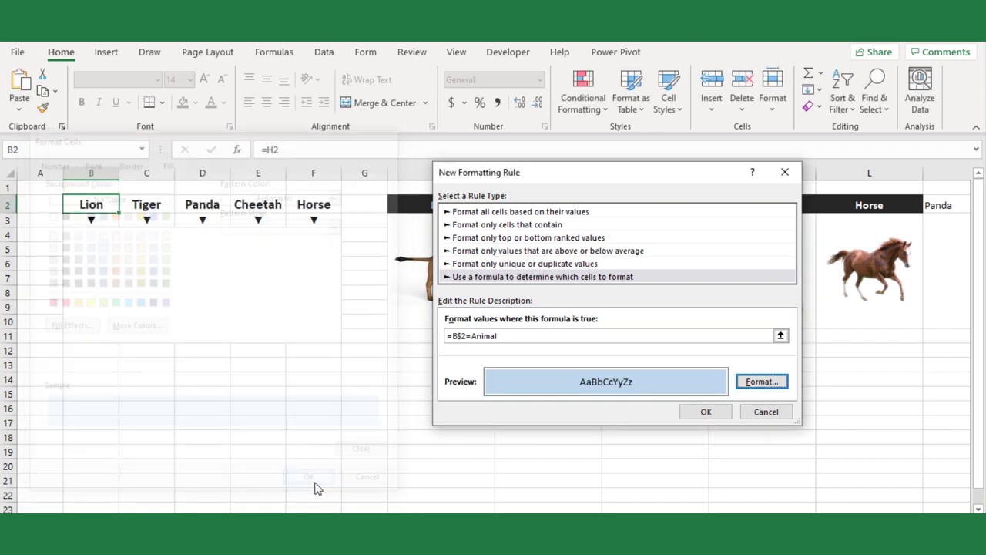
pyautogui.click(698, 413)
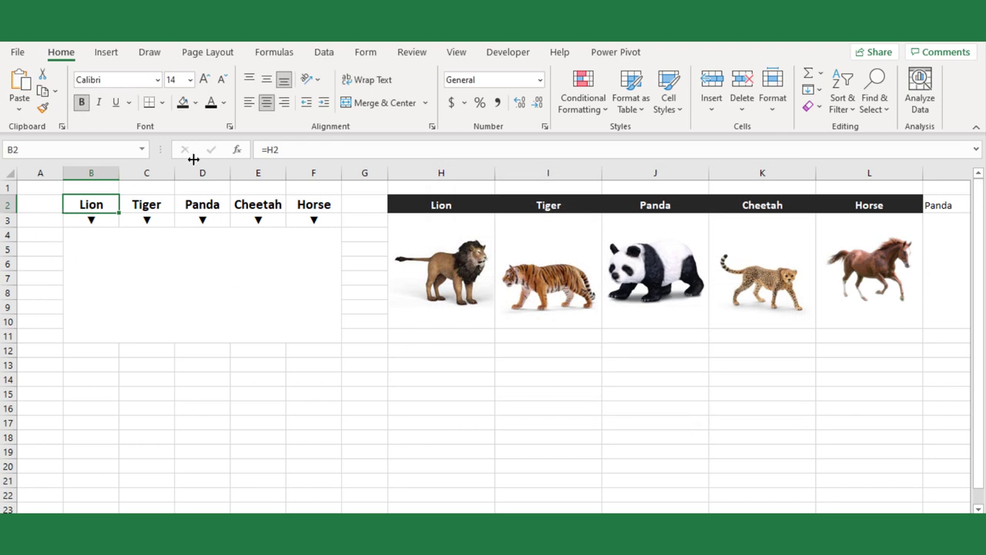
# Create another formula-based conditional formatting rule using =B$2=Animal
pyautogui.click(583, 98)
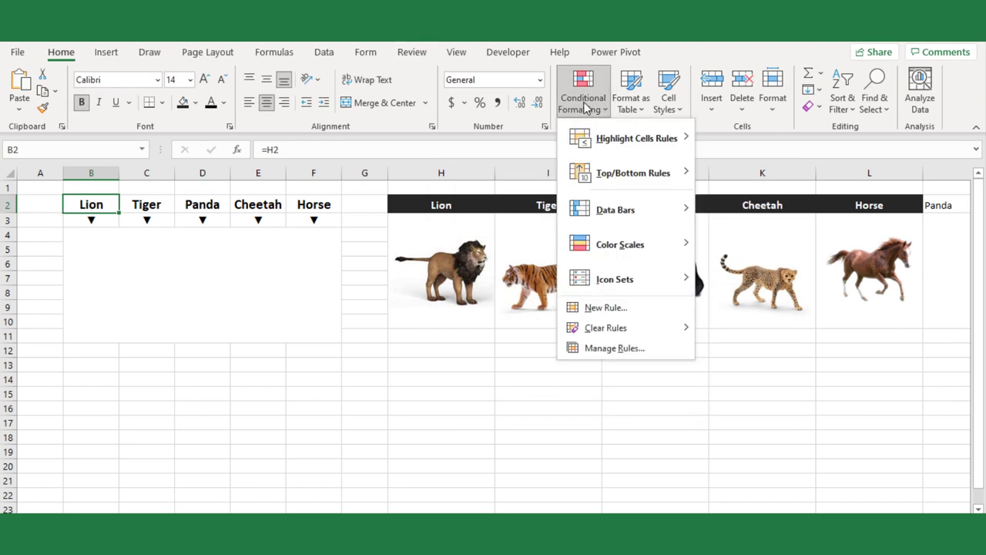
pyautogui.click(603, 309)
pyautogui.click(543, 261)
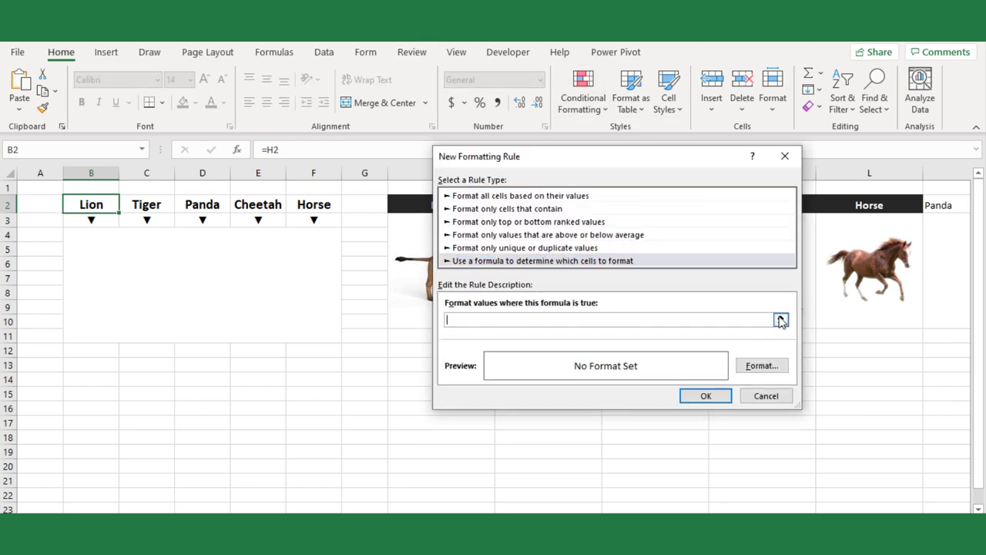
pyautogui.click(780, 319)
pyautogui.click(81, 204)
pyautogui.press('F4')
pyautogui.write('mal')
pyautogui.press('Return')
# Set this rule's font colour to blue and confirm it
pyautogui.click(759, 365)
pyautogui.click(492, 119)
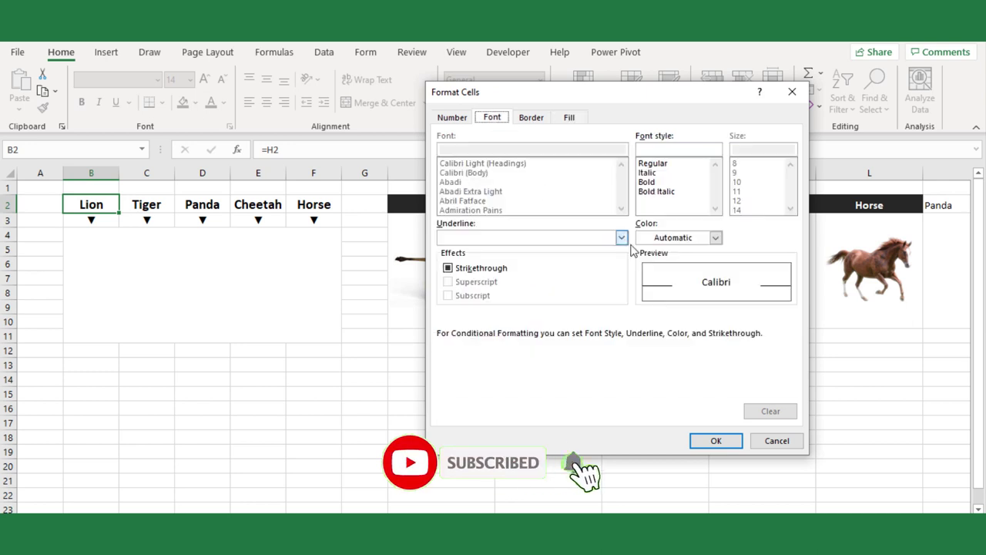
pyautogui.click(670, 239)
pyautogui.click(693, 351)
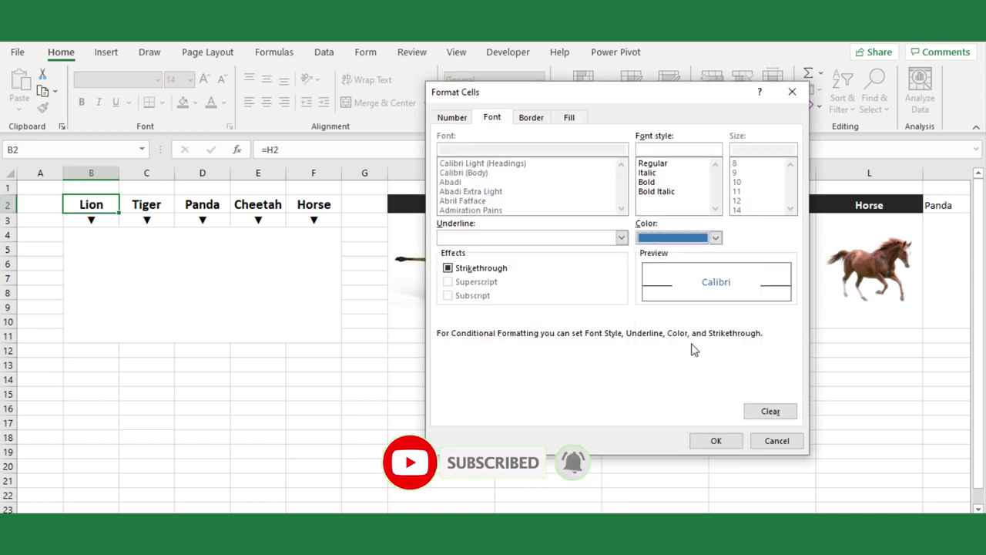
pyautogui.click(715, 440)
pyautogui.click(707, 398)
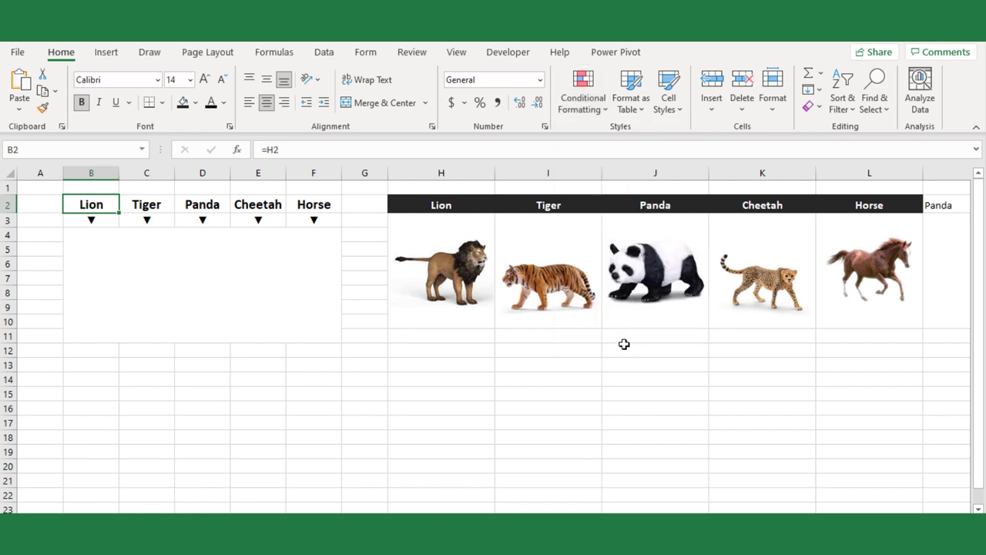
# Set the blue-font highlight rule to apply to =$B$3:$F$3
pyautogui.click(583, 91)
pyautogui.click(608, 348)
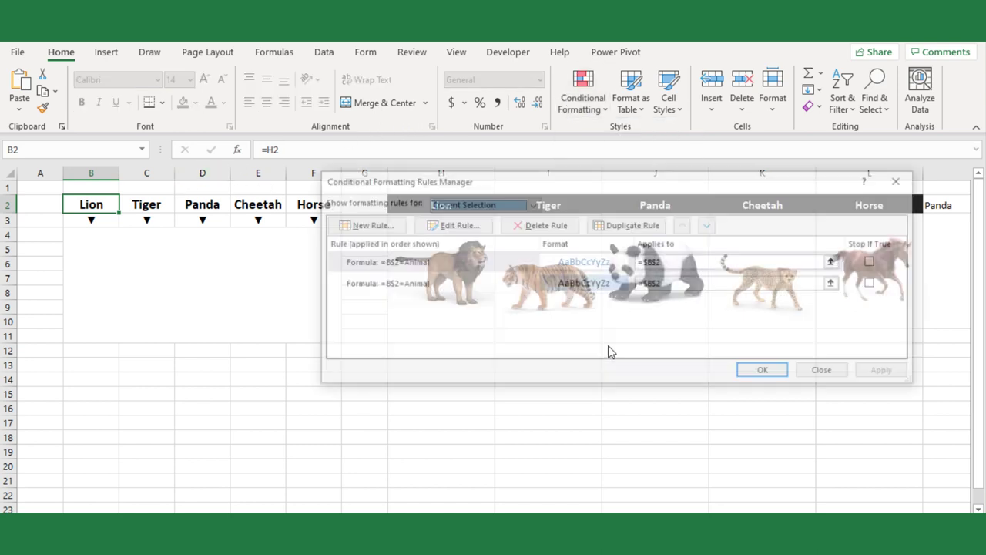
pyautogui.click(465, 267)
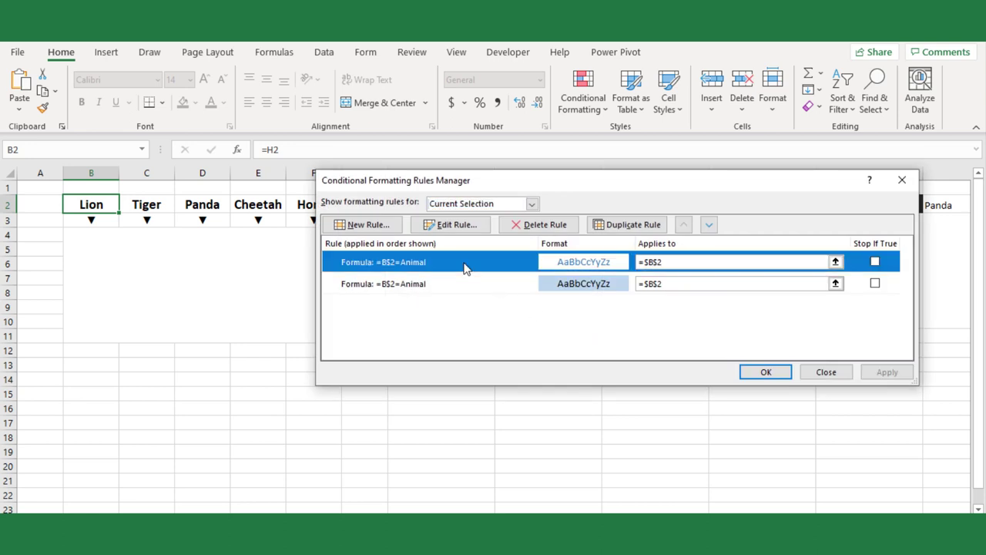
pyautogui.click(835, 263)
pyautogui.moveTo(85, 221); pyautogui.dragTo(296, 217)
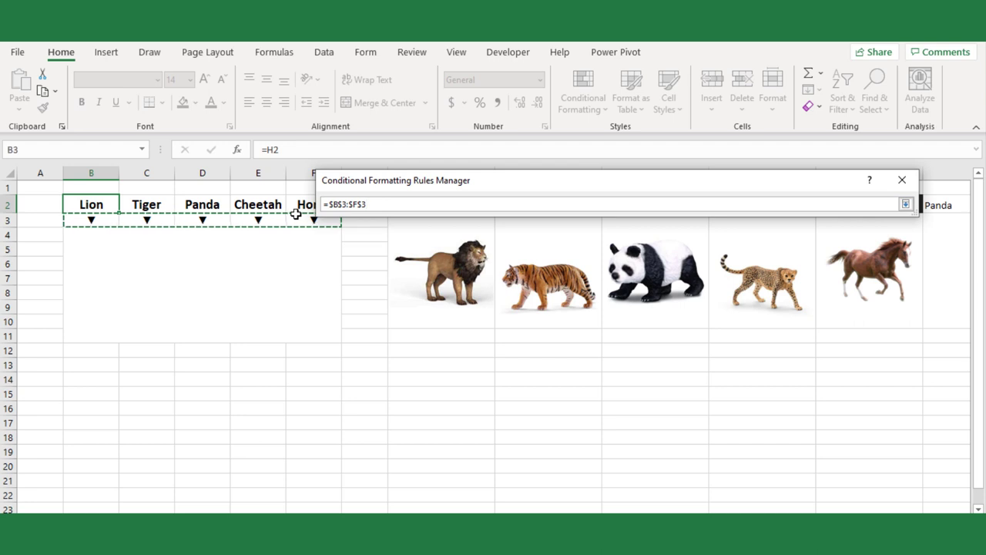
pyautogui.press('Return')
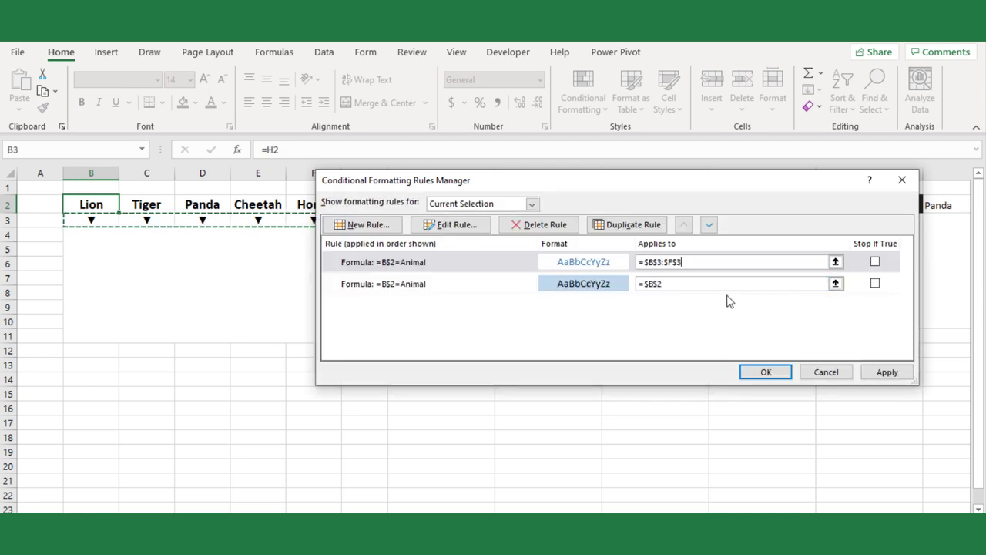
# Extend the light-blue fill rule to =$B$2:$F$3 and apply the rule changes
pyautogui.click(597, 283)
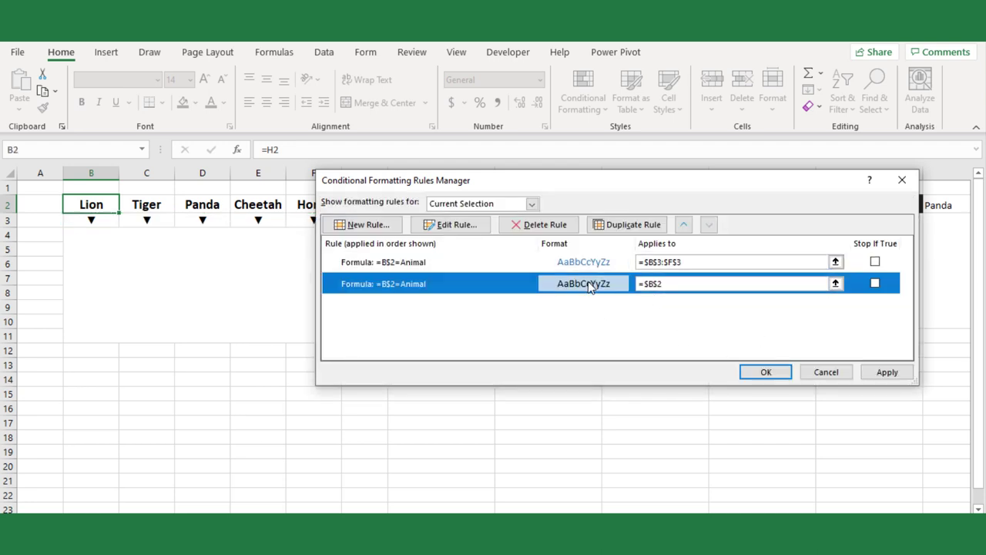
pyautogui.click(835, 284)
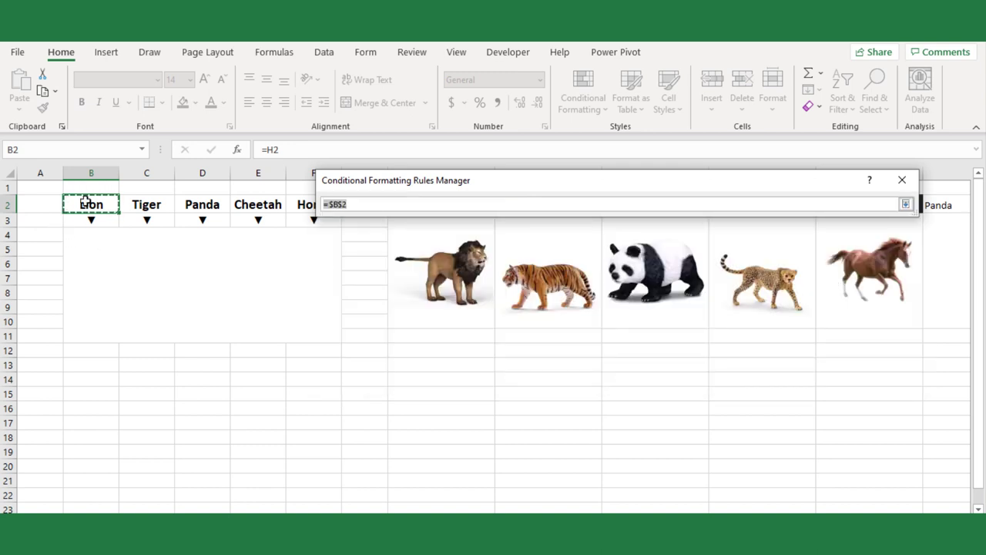
pyautogui.moveTo(88, 201); pyautogui.dragTo(304, 219)
pyautogui.press('Return')
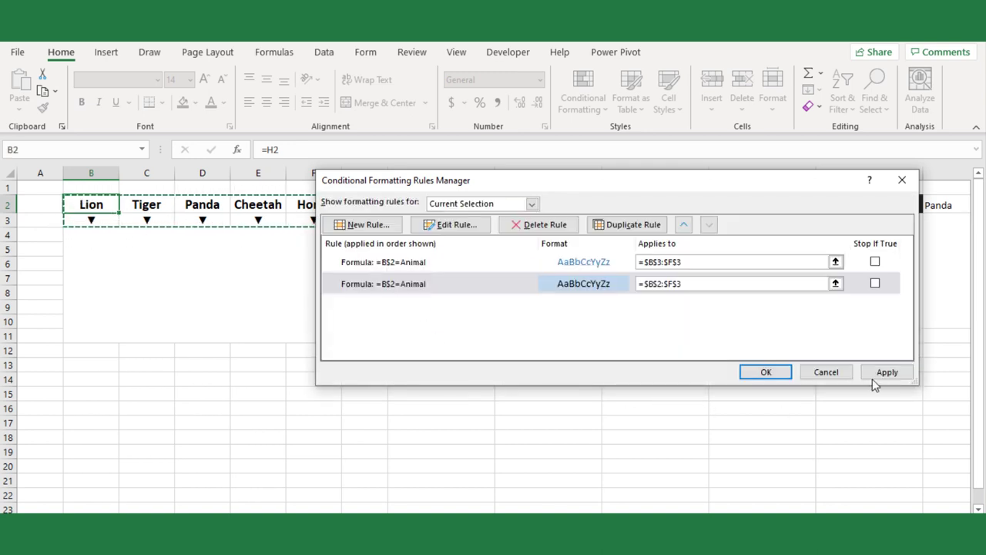
pyautogui.click(886, 372)
pyautogui.click(765, 372)
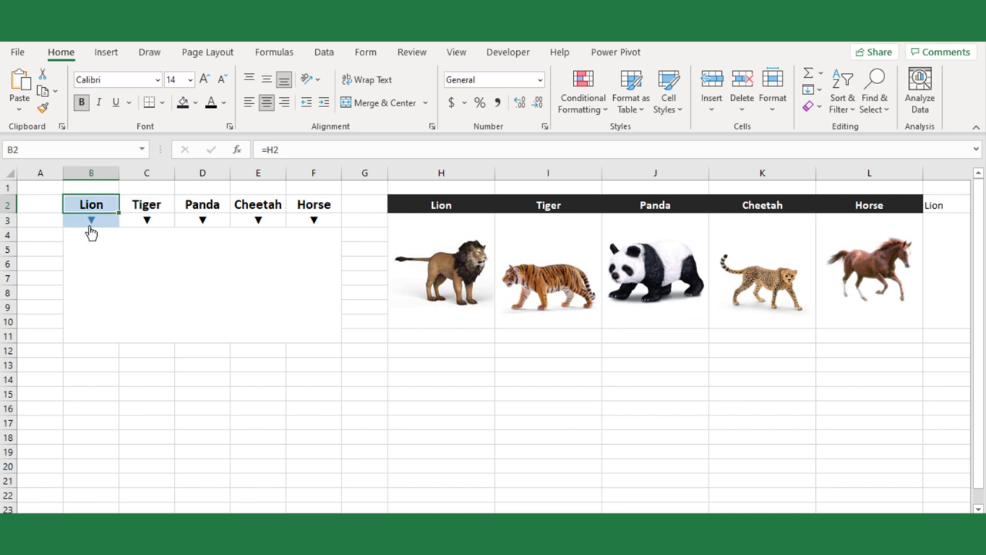
# Deselect to an empty cell, leaving Lion highlighted and M2 reading Lion
pyautogui.click(225, 405)
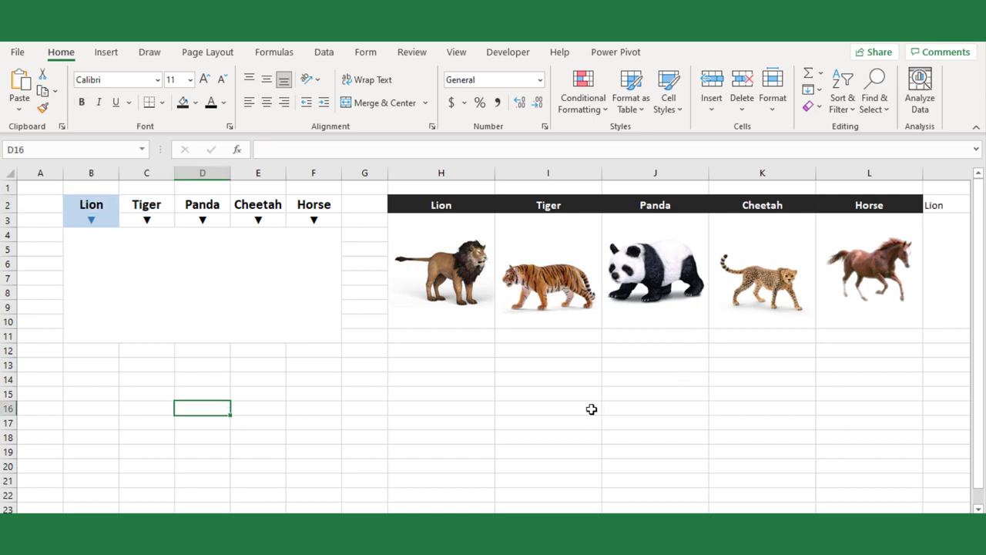
pyautogui.hscroll(1, 537, 411)
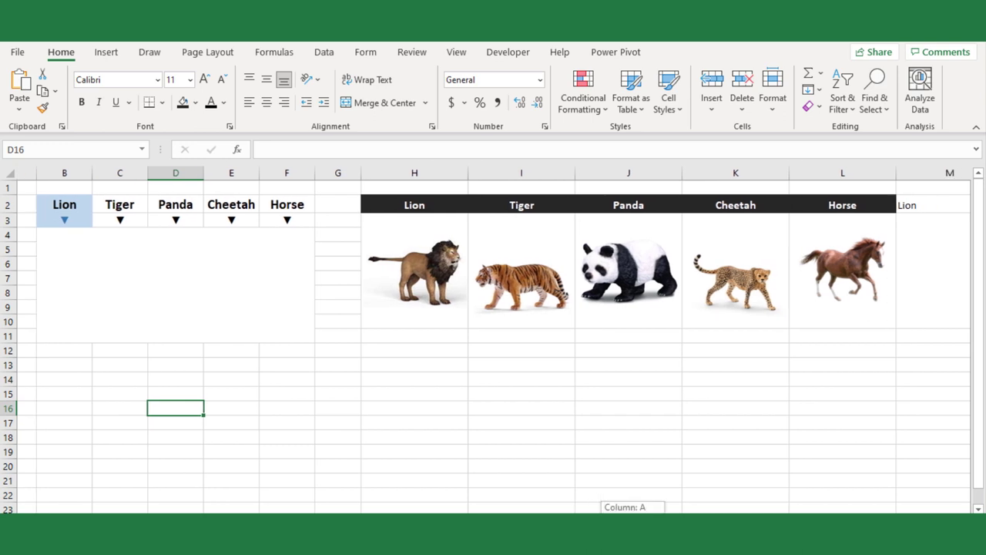
pyautogui.hscroll(1, 536, 411)
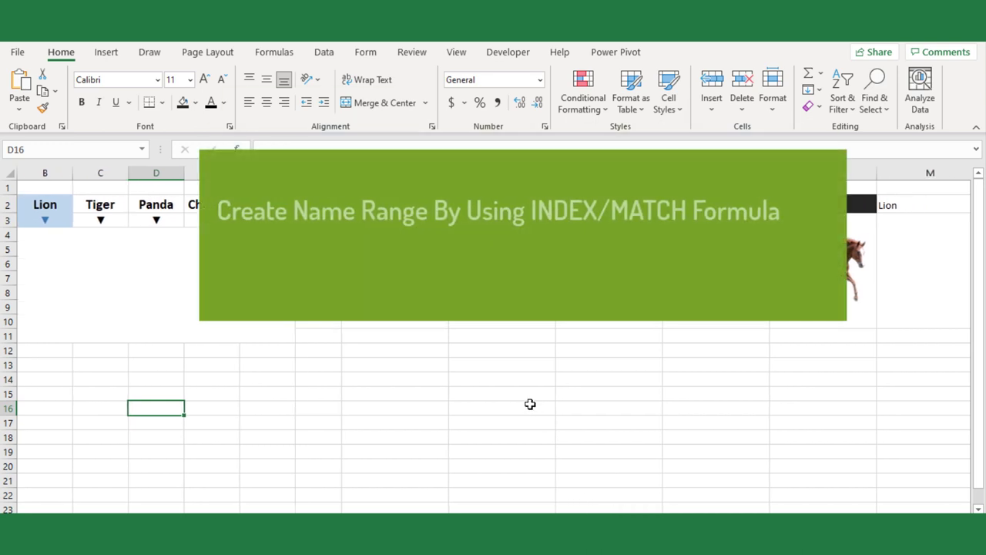
# Review the picture header row H2:L2, then clear the selection
pyautogui.moveTo(570, 510); pyautogui.dragTo(551, 510)
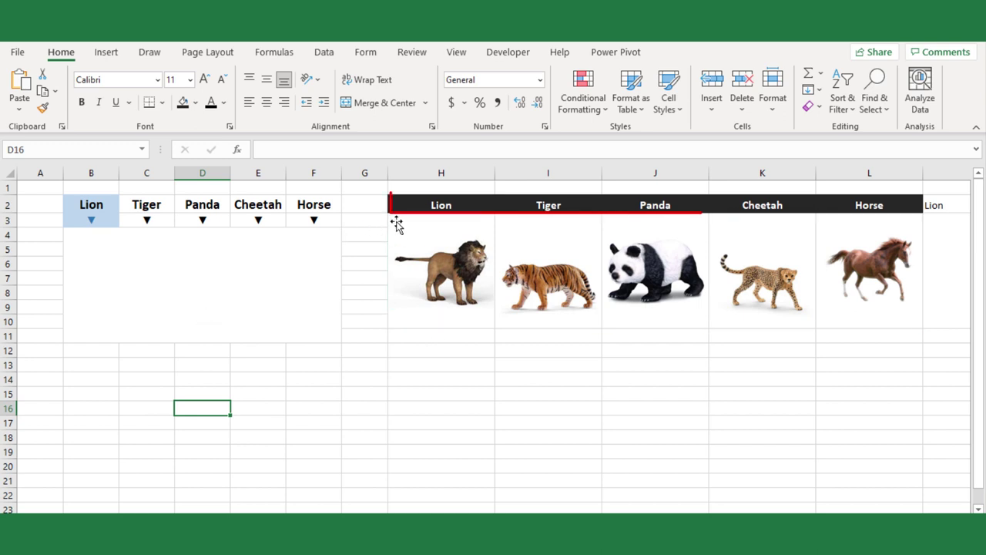
pyautogui.moveTo(414, 204); pyautogui.dragTo(837, 208)
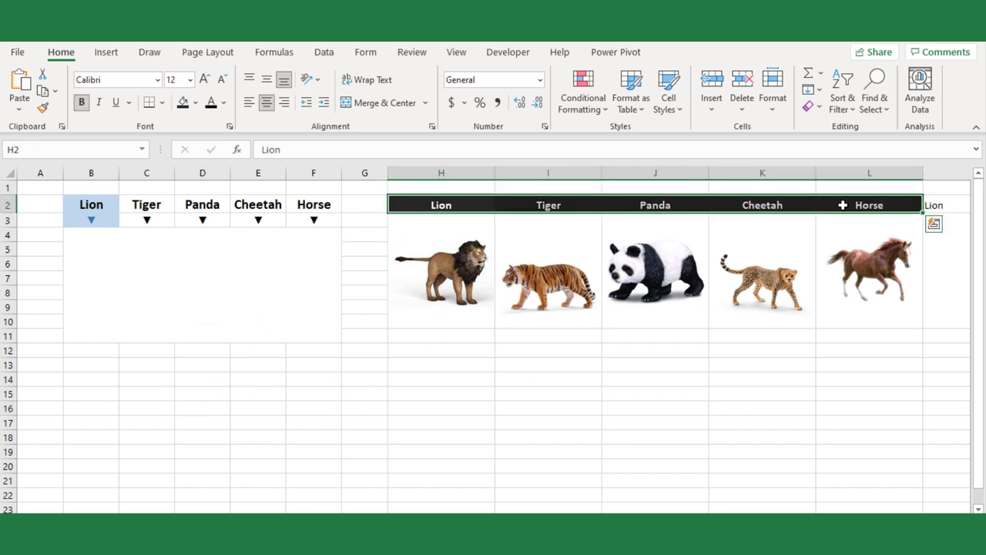
pyautogui.click(741, 409)
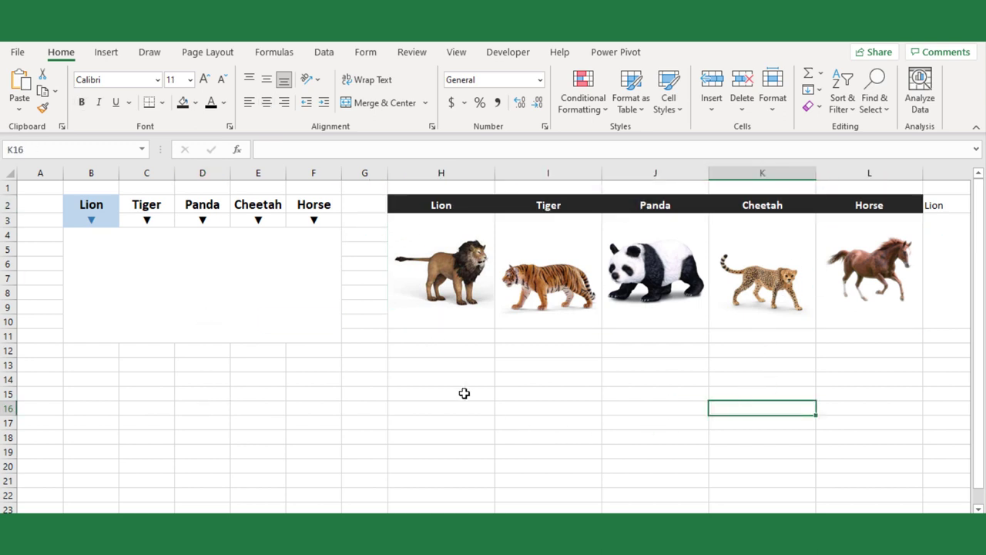
# Start a new defined name PictureLookup, and enlarge and reposition its New Name dialog
pyautogui.click(274, 51)
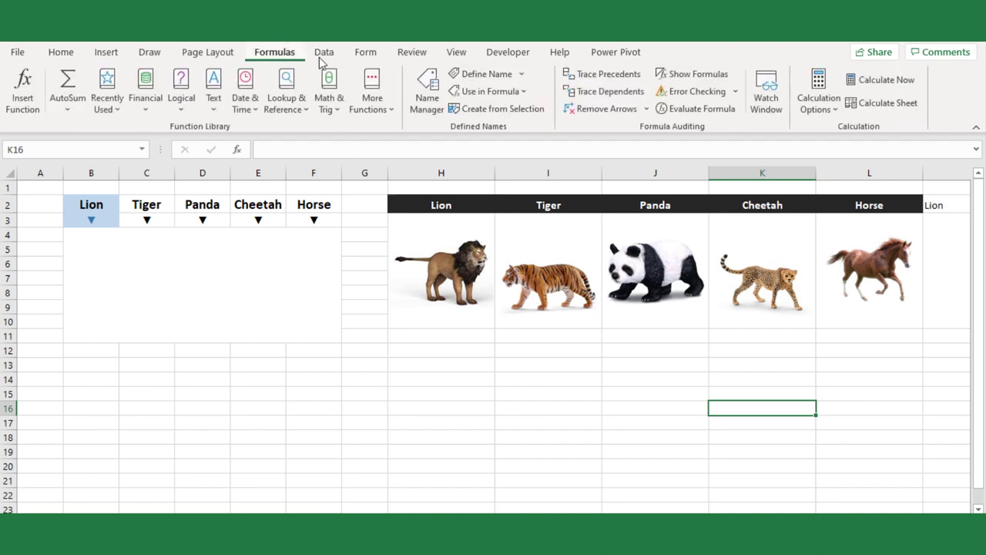
pyautogui.click(425, 91)
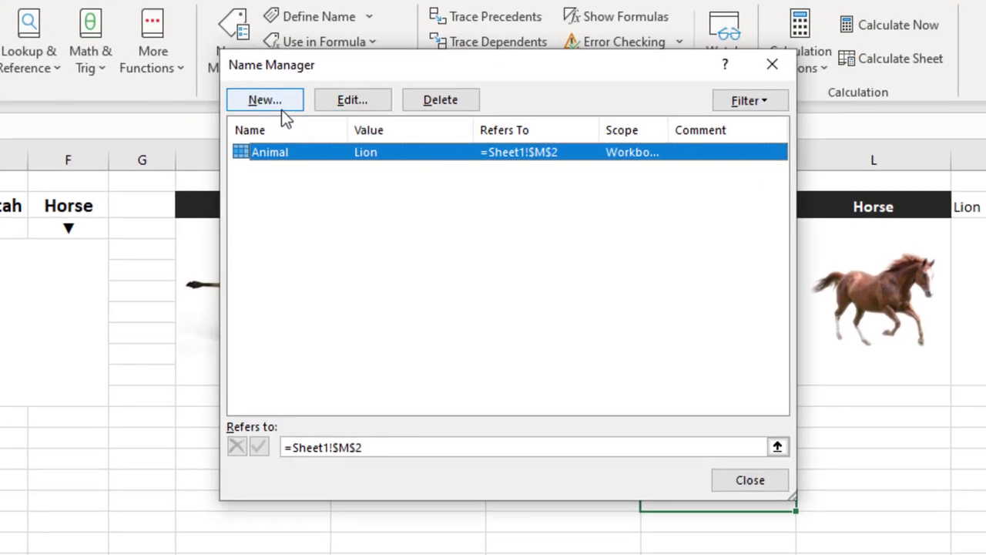
pyautogui.click(281, 109)
pyautogui.write('PictureLookup')
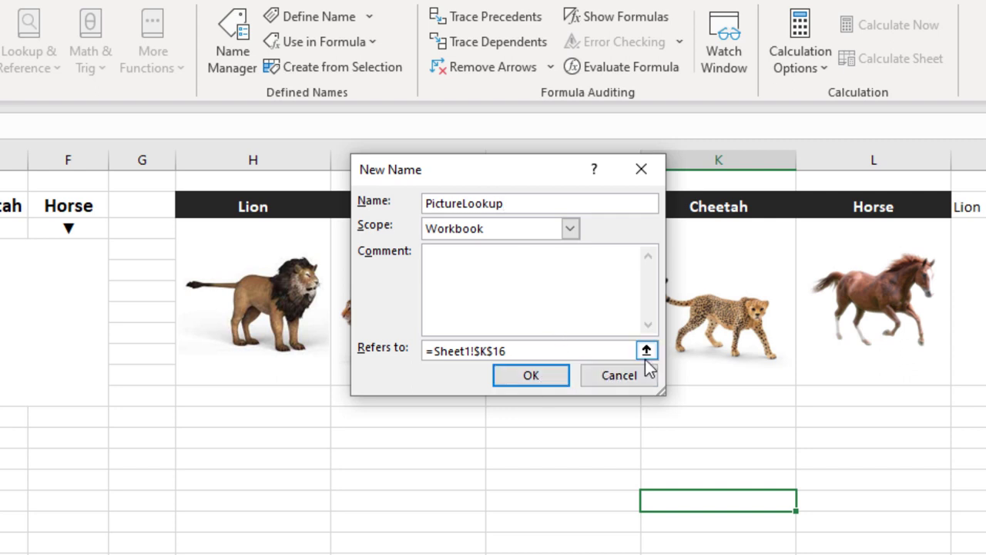
pyautogui.click(608, 348)
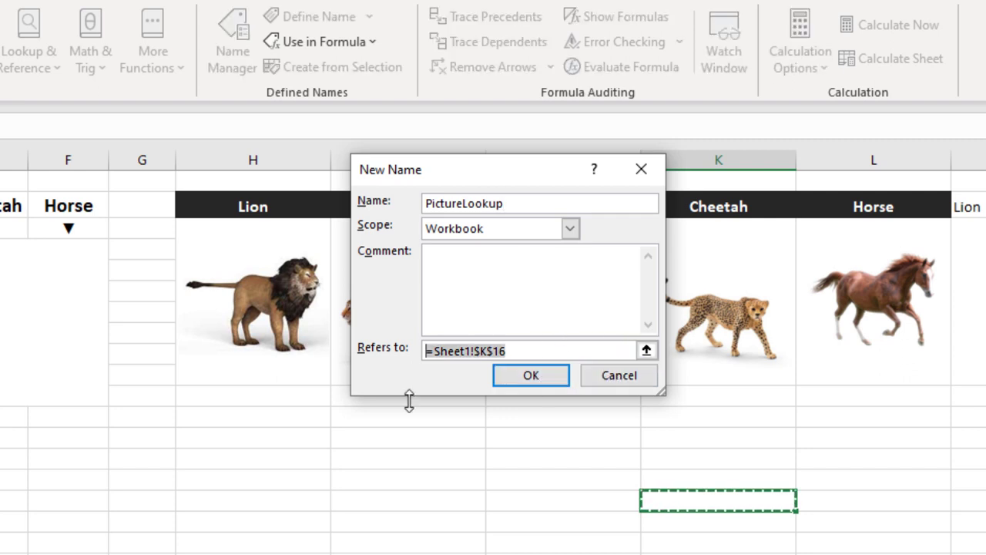
pyautogui.moveTo(660, 391); pyautogui.dragTo(939, 428)
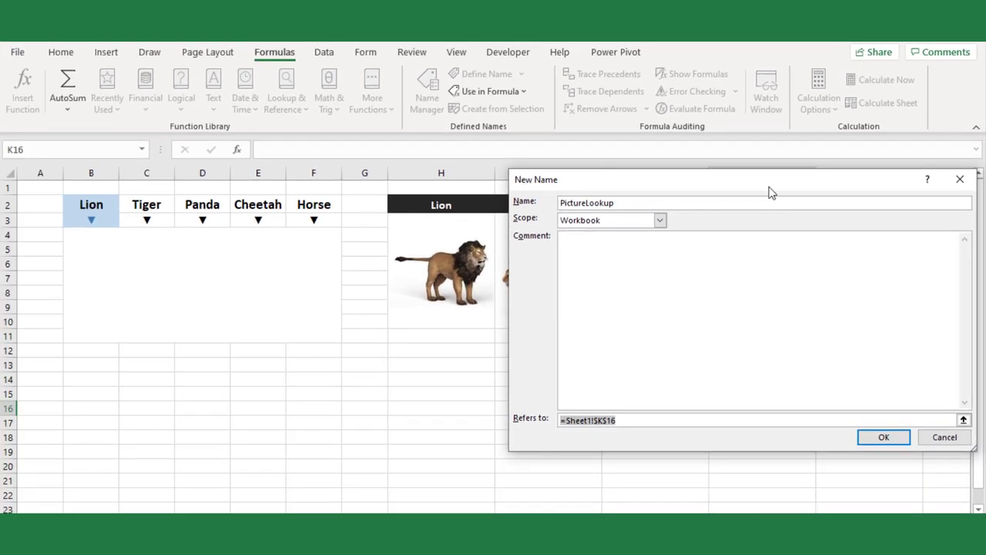
pyautogui.moveTo(768, 186); pyautogui.dragTo(507, 140)
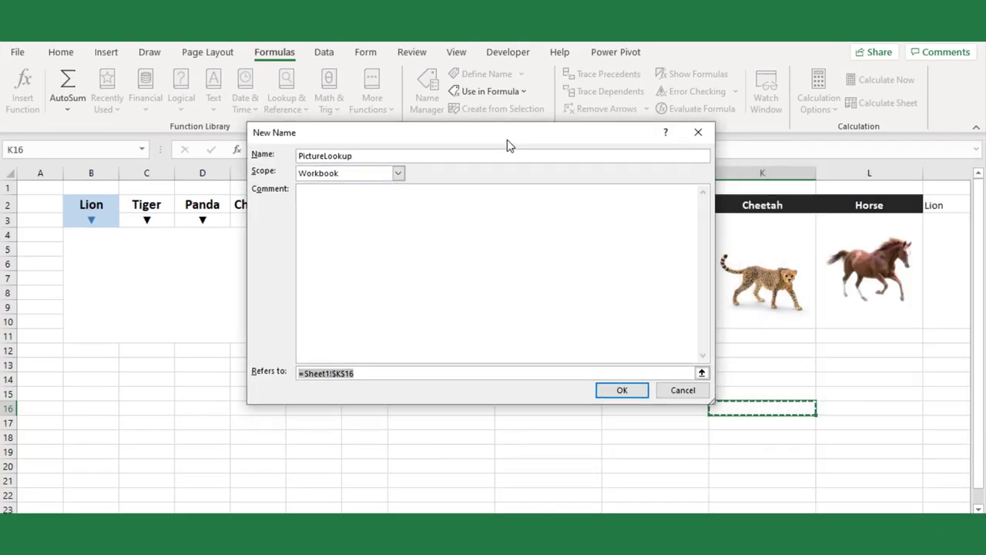
# Replace the K16 reference with an INDEX over the animal pictures range H3:L10
pyautogui.press('Delete')
pyautogui.write('=index')
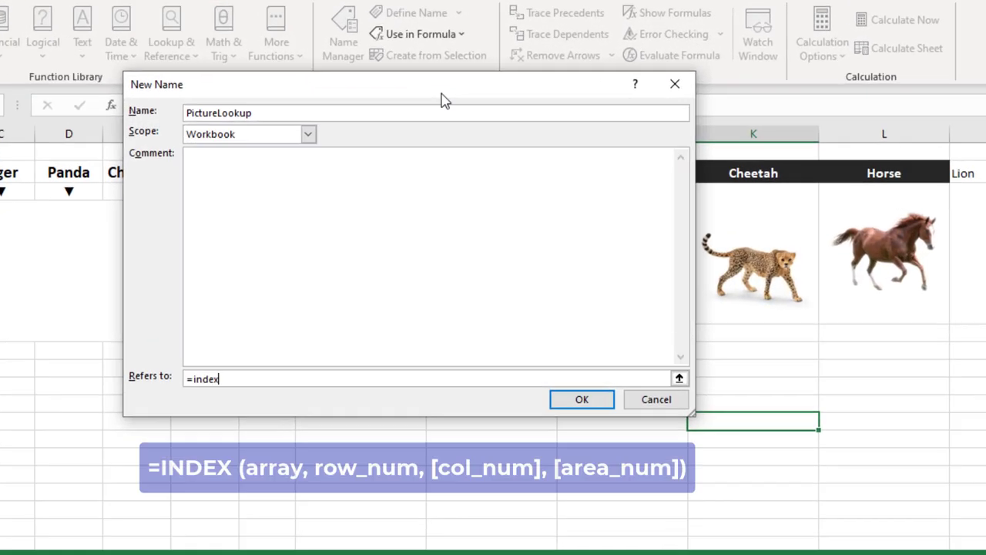
pyautogui.write('(')
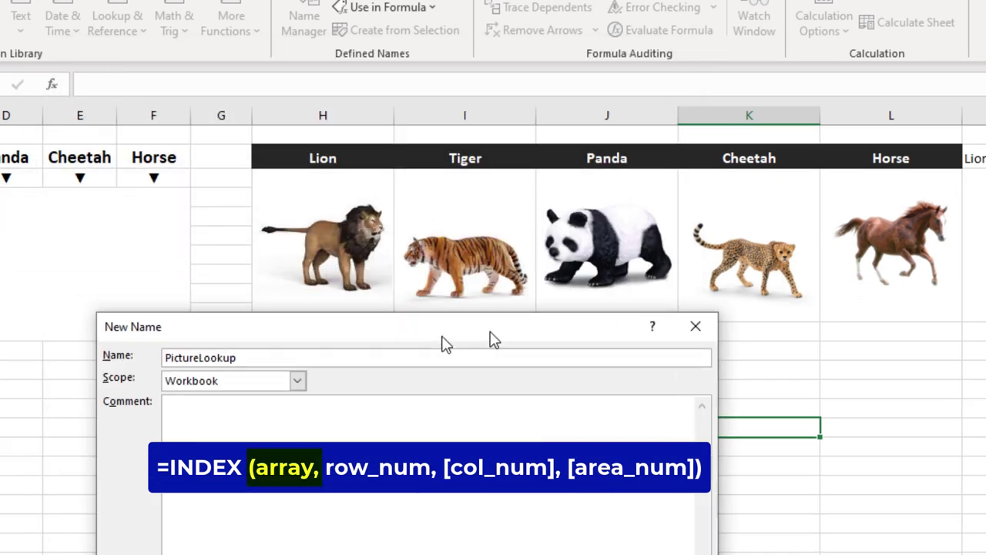
pyautogui.moveTo(414, 78); pyautogui.dragTo(505, 376)
pyautogui.click(320, 159)
pyautogui.hotkey('shift', 'Right')
pyautogui.hotkey('shift', 'Right')
pyautogui.hotkey('shift', 'Right')
pyautogui.hotkey('shift', 'Right')
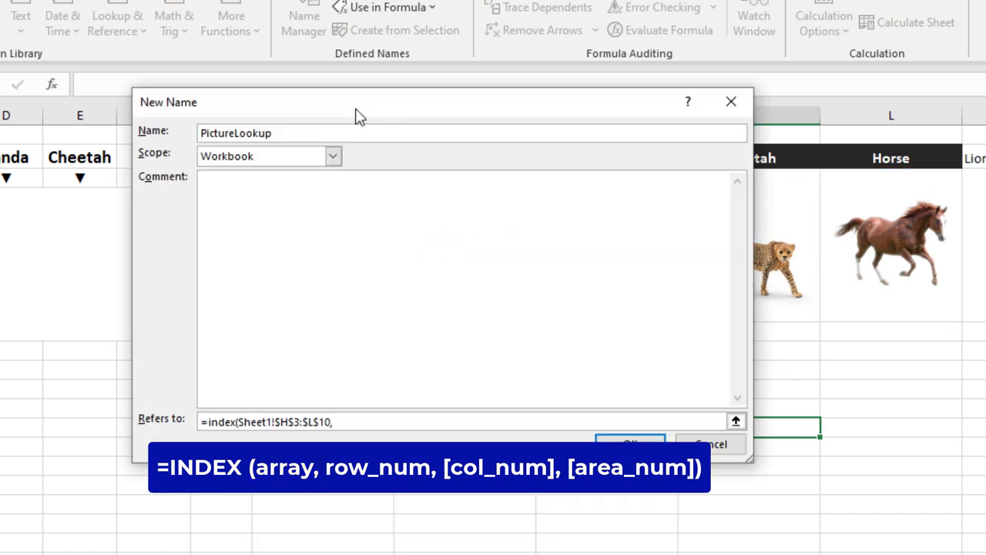
# Complete with row 1 and MATCH of M2 in H2:L2, exact match, and save PictureLookup
pyautogui.write('1')
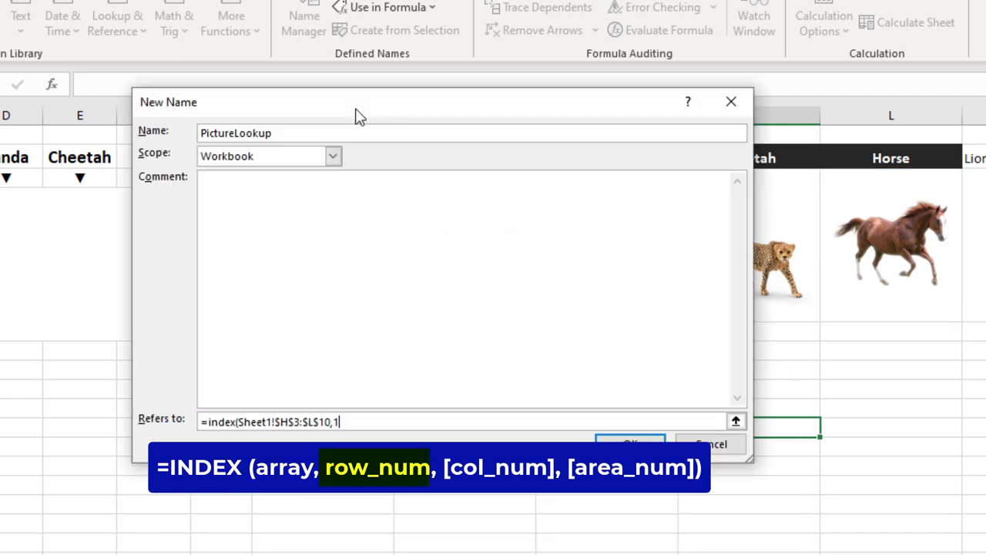
pyautogui.write(',match(')
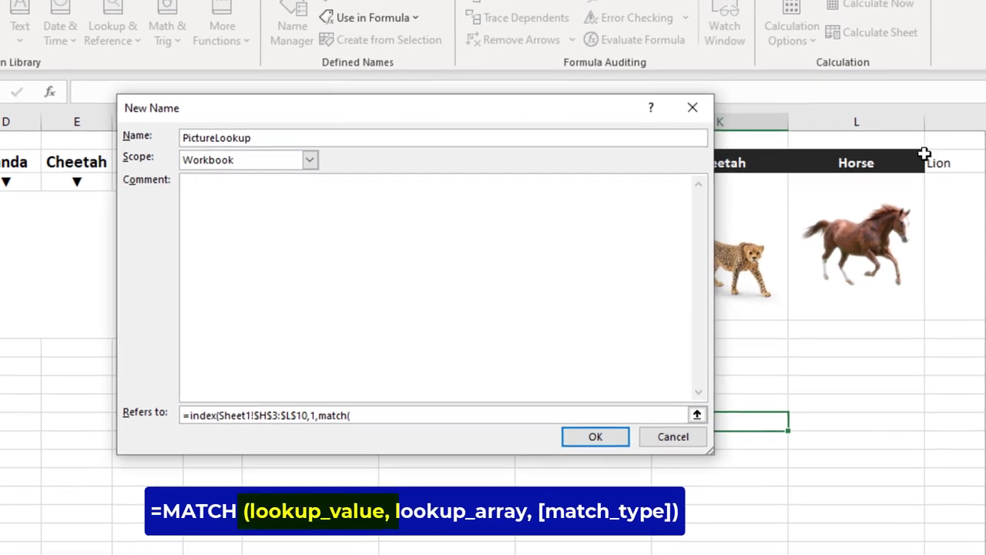
pyautogui.click(923, 164)
pyautogui.write(',')
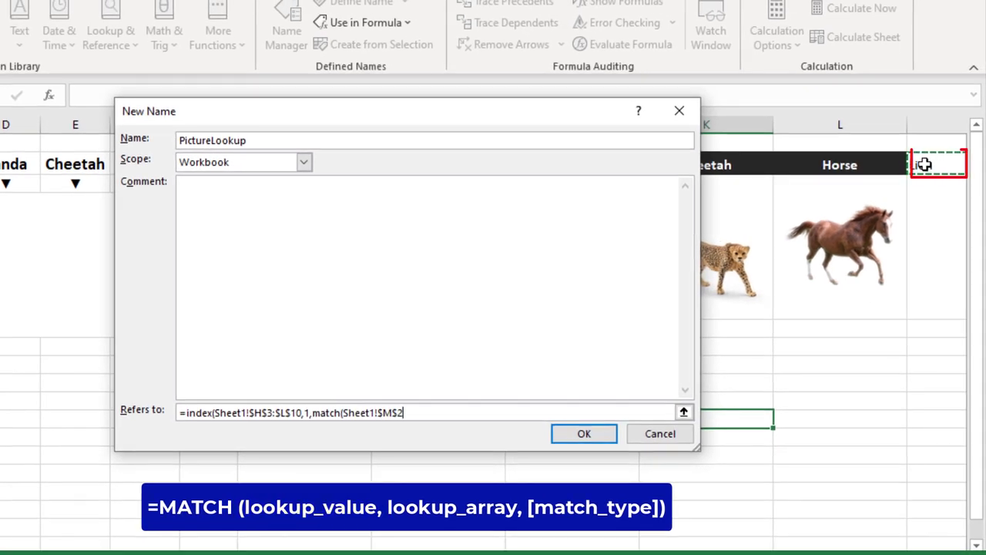
pyautogui.click(294, 162)
pyautogui.moveTo(293, 162); pyautogui.dragTo(820, 165)
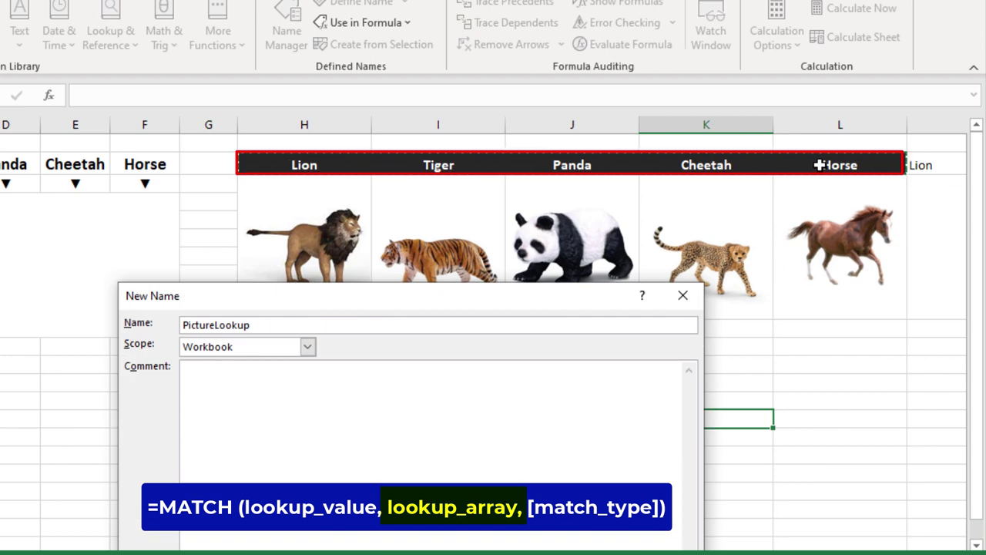
pyautogui.write(',0)')
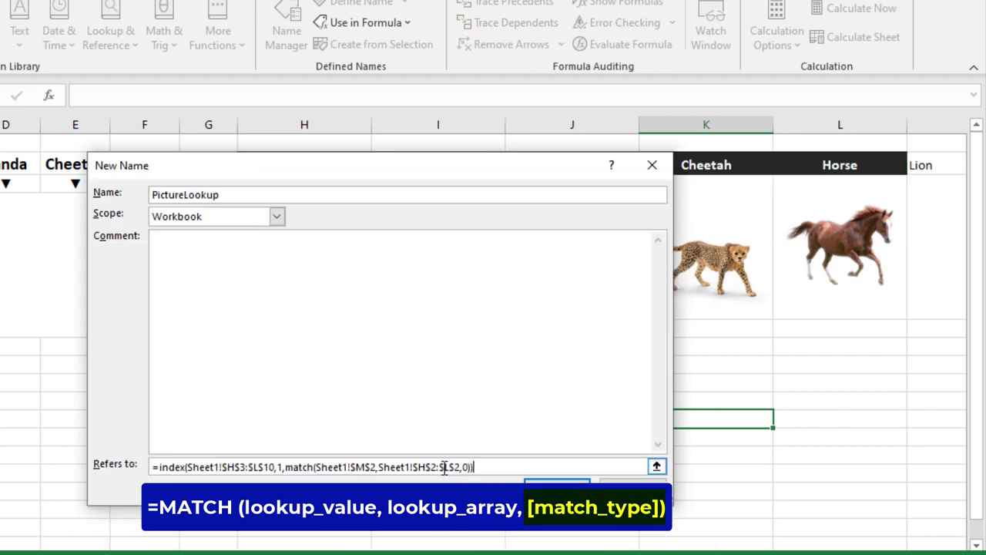
pyautogui.click(552, 494)
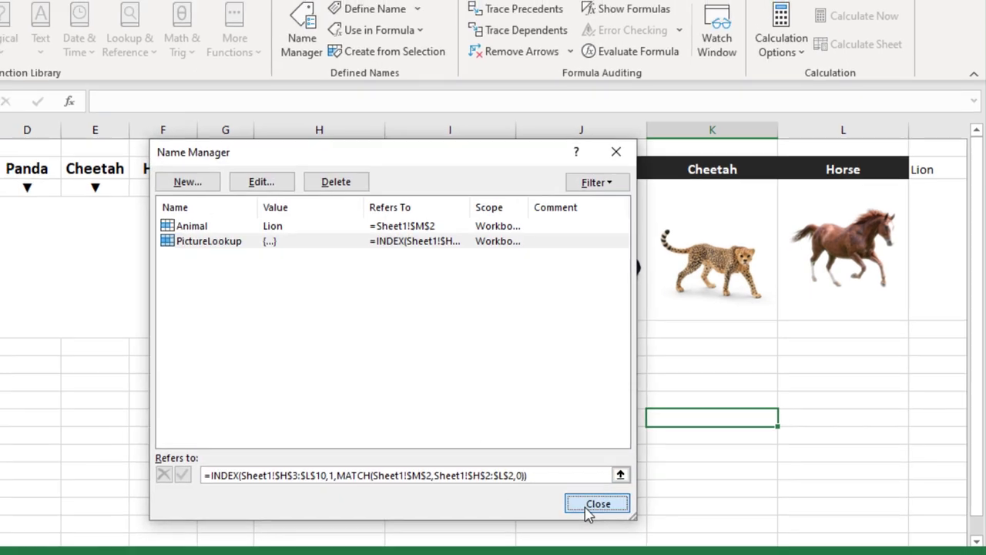
# Copy the Lion picture cell H3 and paste it as a linked picture into B4:F11
pyautogui.click(587, 510)
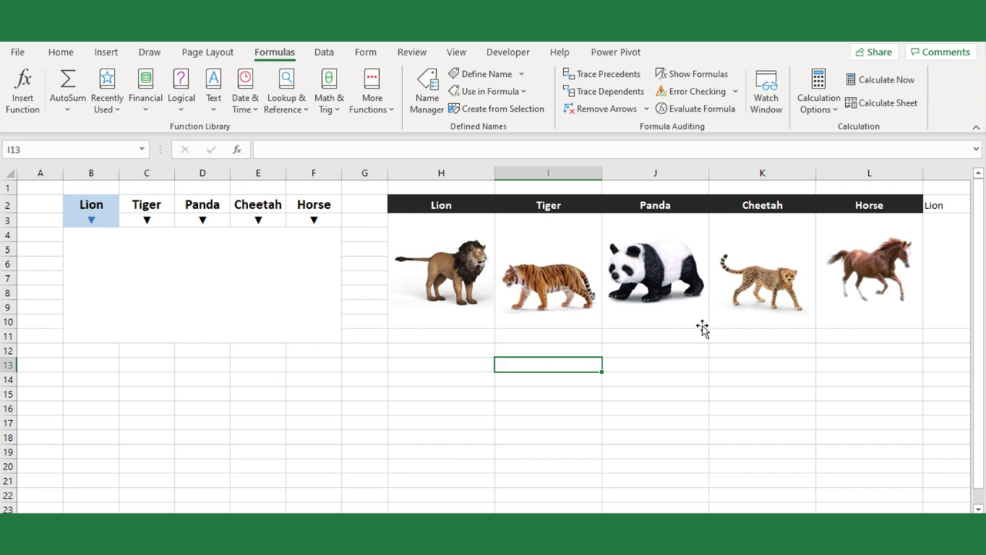
pyautogui.click(462, 219)
pyautogui.hotkey('ctrl', 'c')
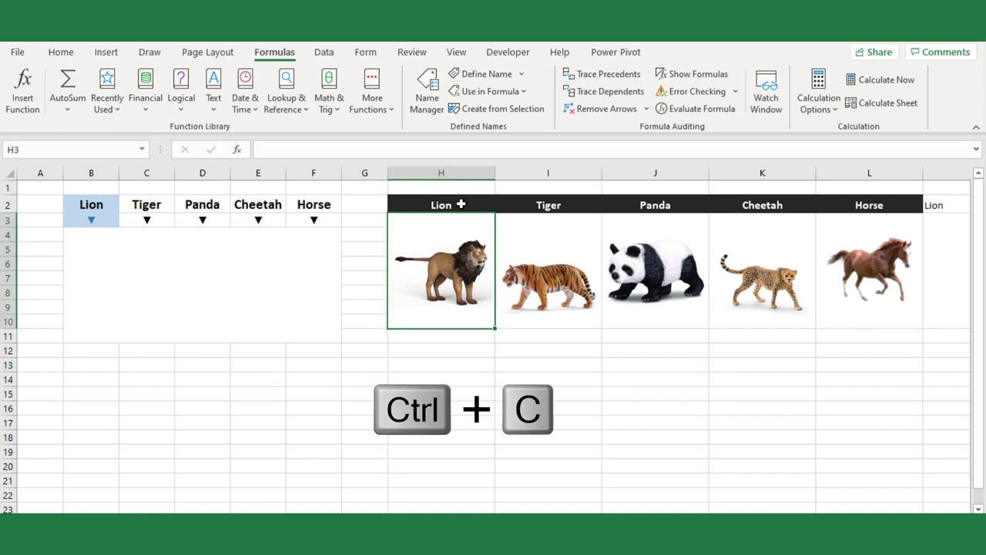
pyautogui.click(61, 51)
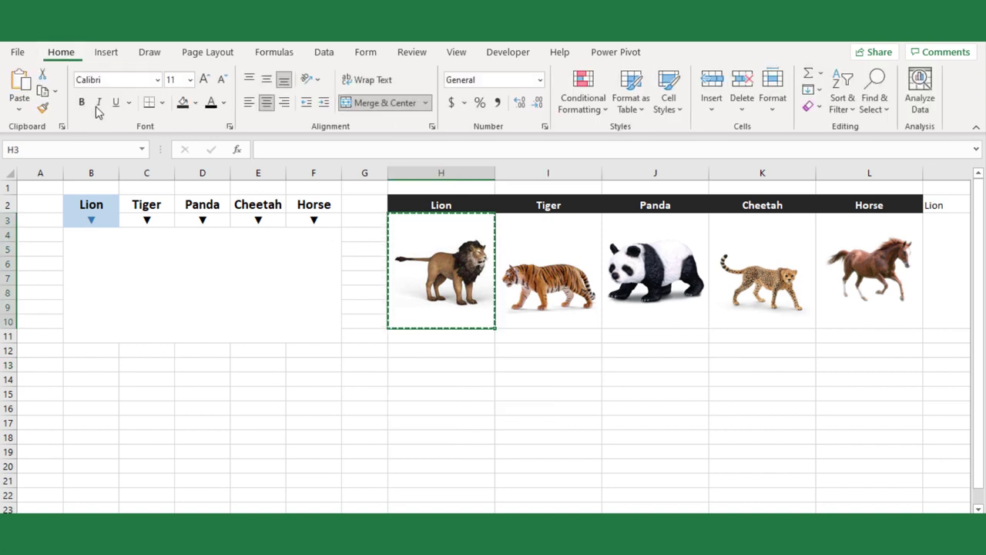
pyautogui.click(162, 254)
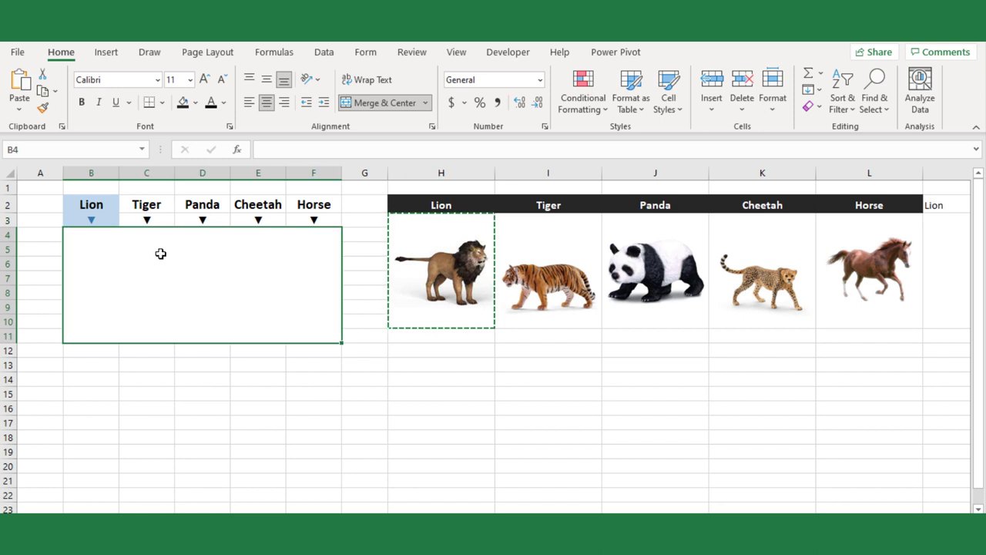
pyautogui.click(20, 112)
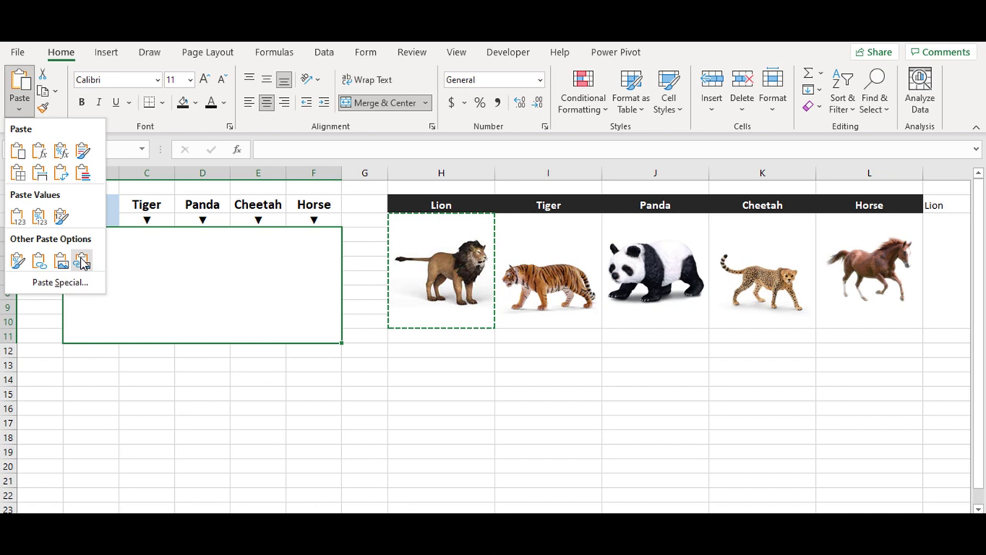
pyautogui.click(82, 263)
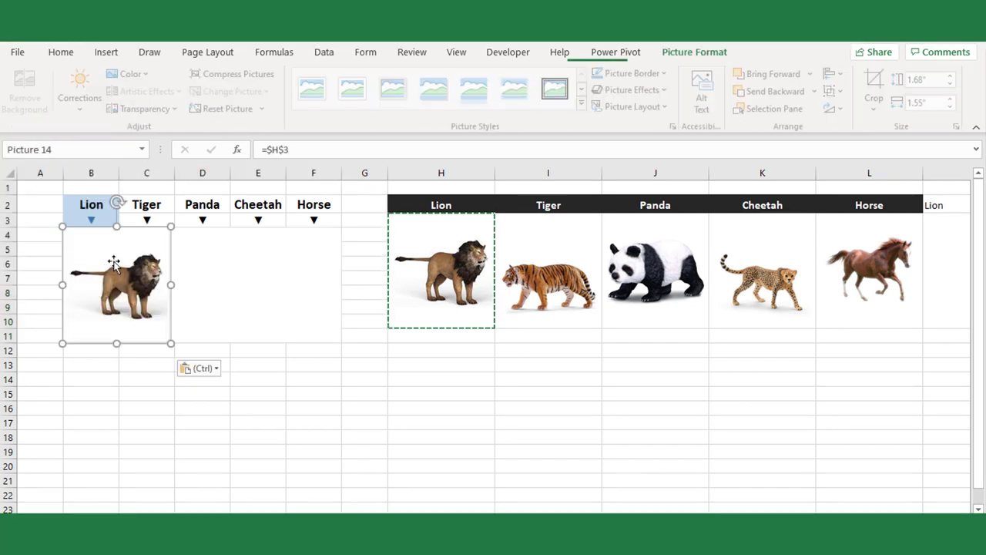
# Change the linked picture's formula from =$H$3 to =PictureLookup, so it shows the Horse
pyautogui.click(295, 150)
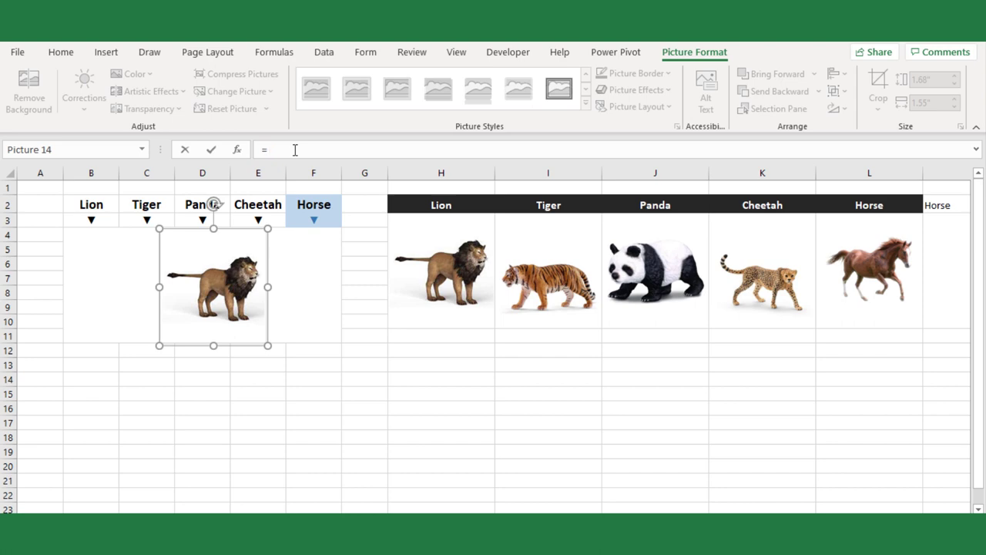
pyautogui.write('pic')
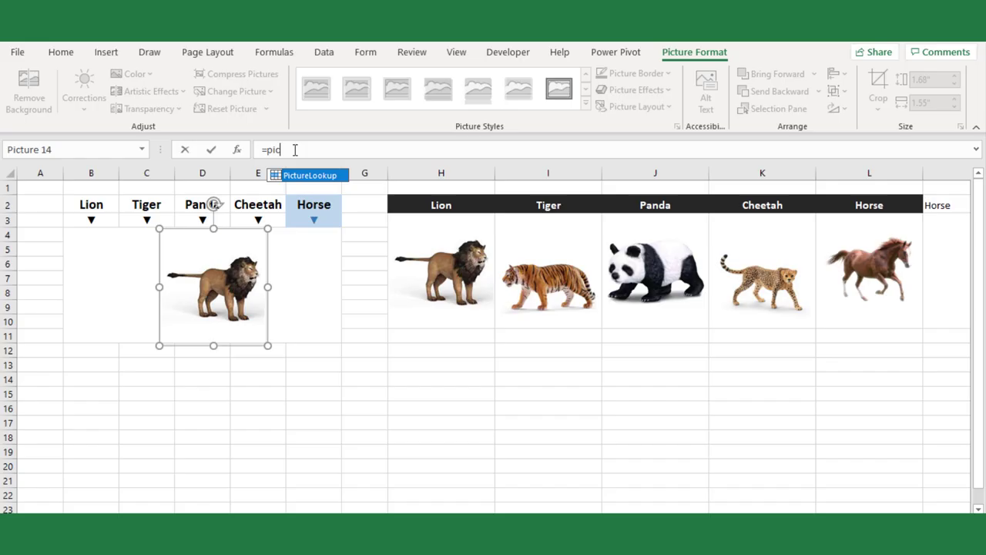
pyautogui.press('Tab')
pyautogui.press('Return')
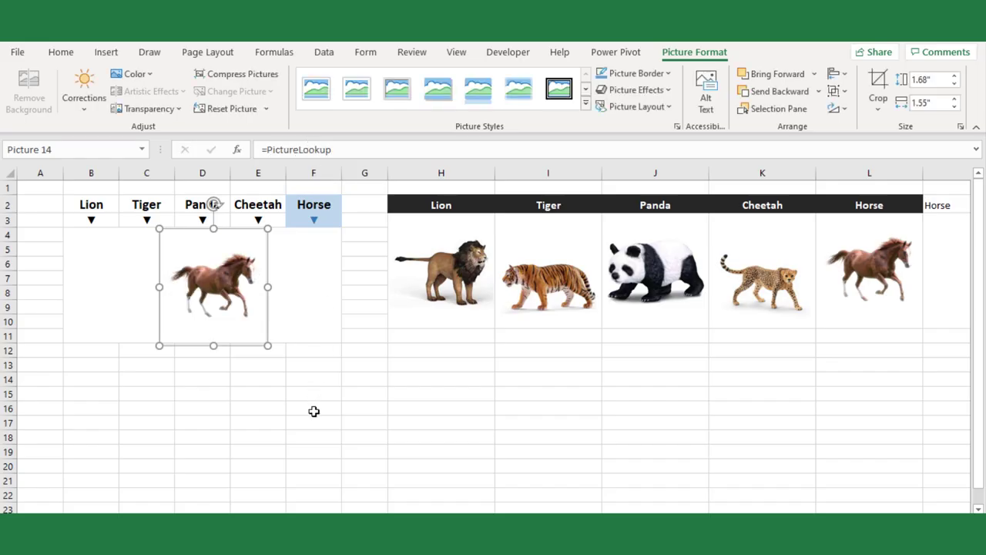
pyautogui.click(312, 413)
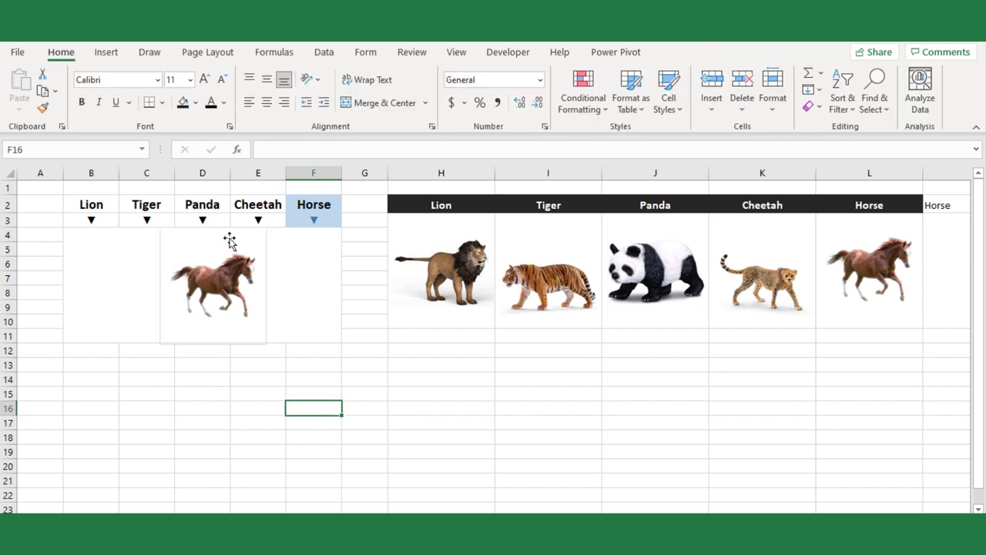